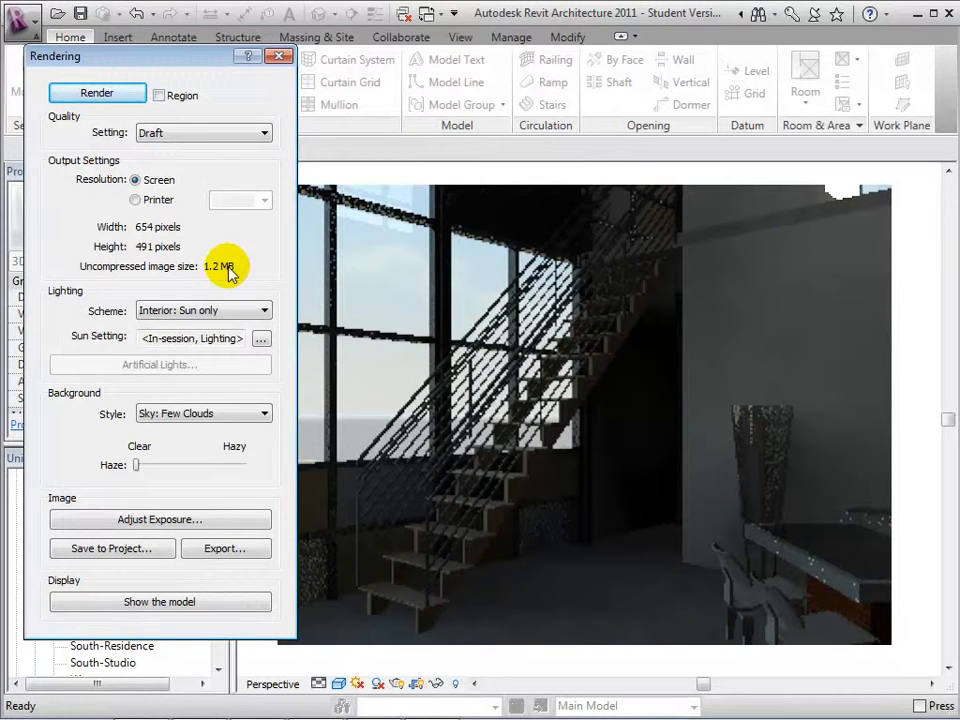
# Set the lighting scheme to Interior: Sun and Artificial and render the Studio Interior view at Draft quality
pyautogui.click(266, 311)
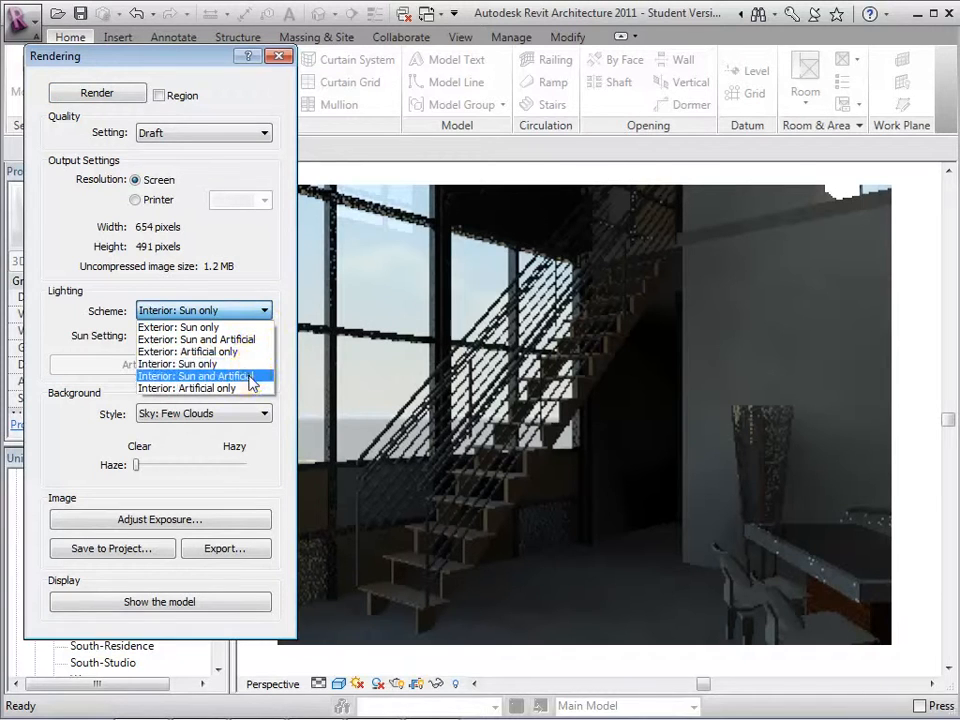
pyautogui.click(250, 377)
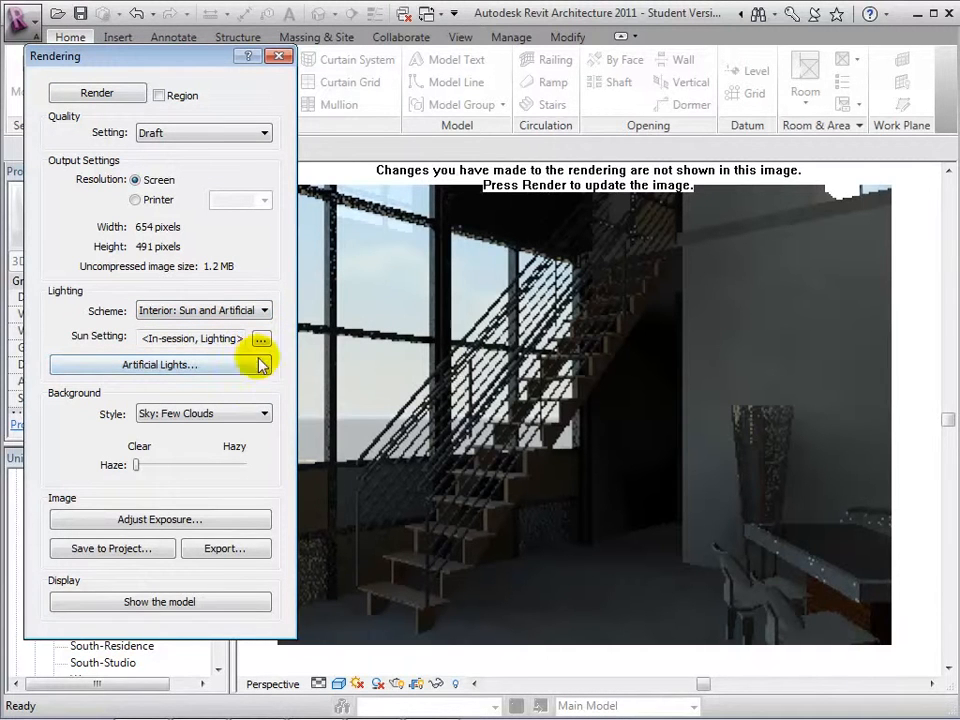
pyautogui.click(126, 97)
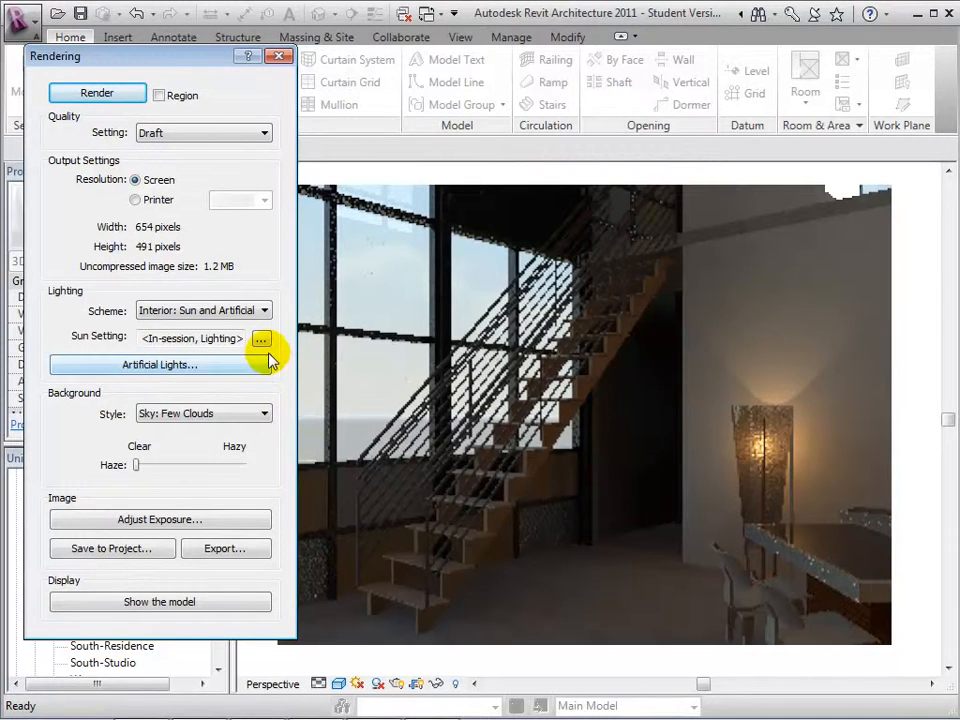
# Switch the lighting scheme to Interior: Artificial only and render the view at Draft quality
pyautogui.click(264, 310)
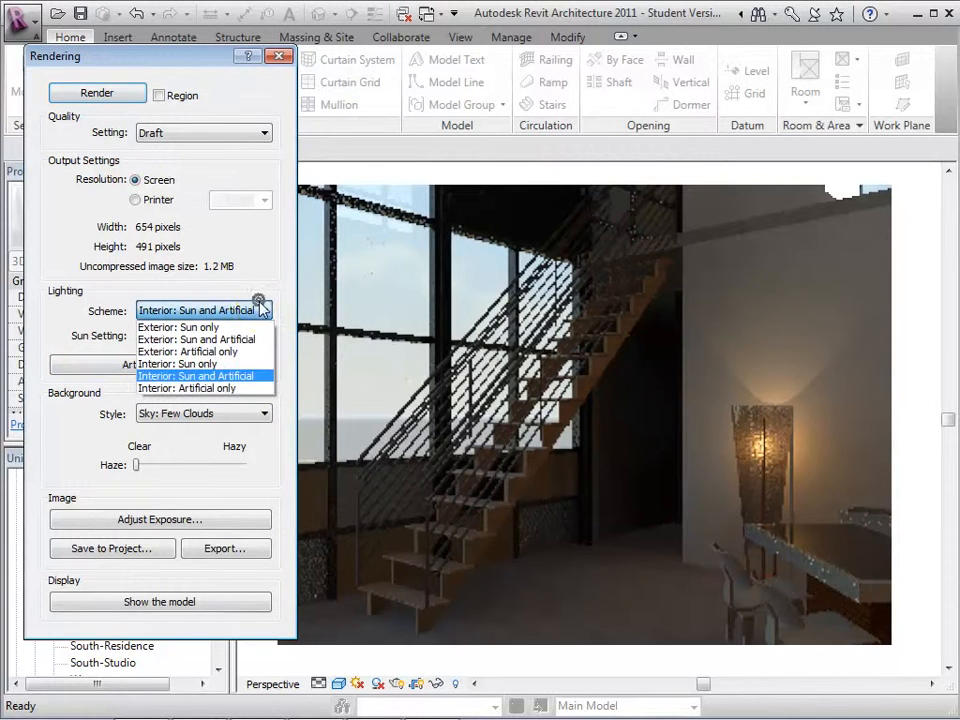
pyautogui.click(231, 388)
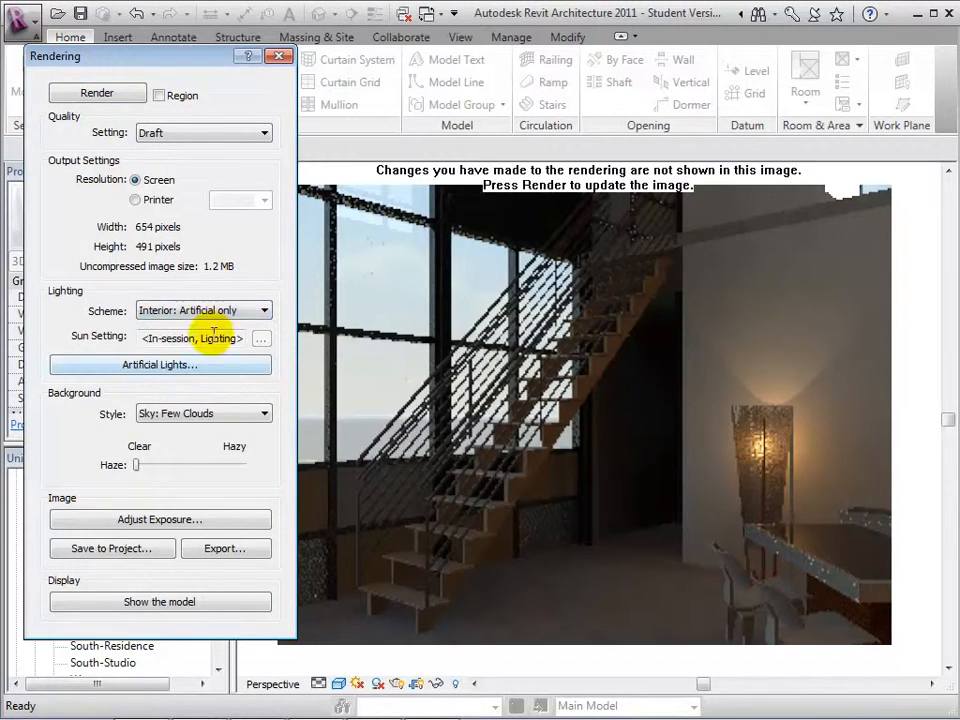
pyautogui.click(108, 92)
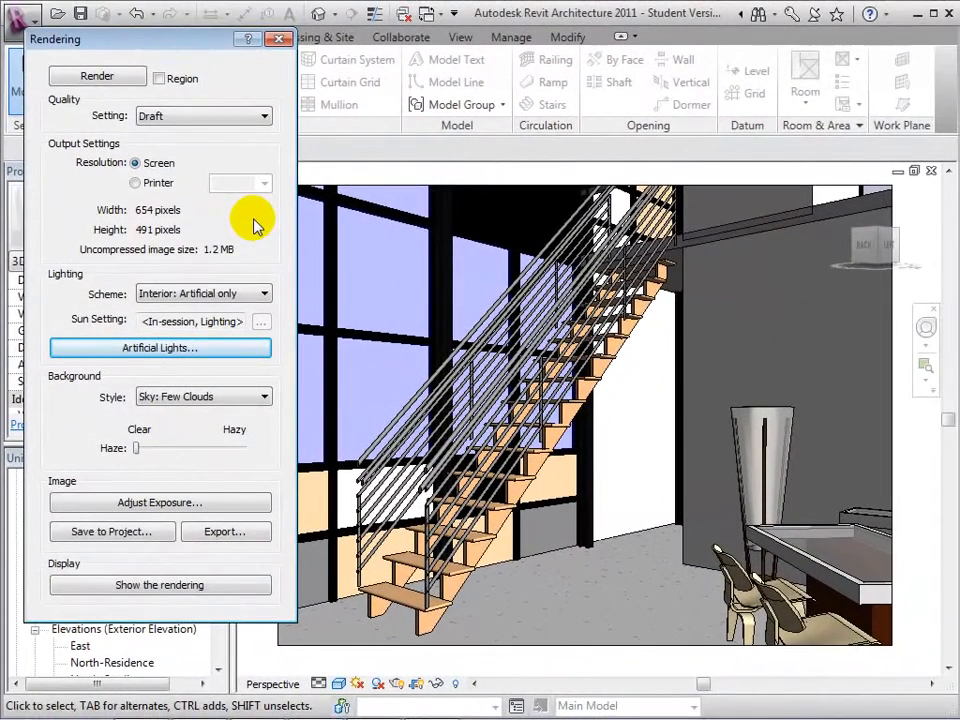
pyautogui.click(262, 293)
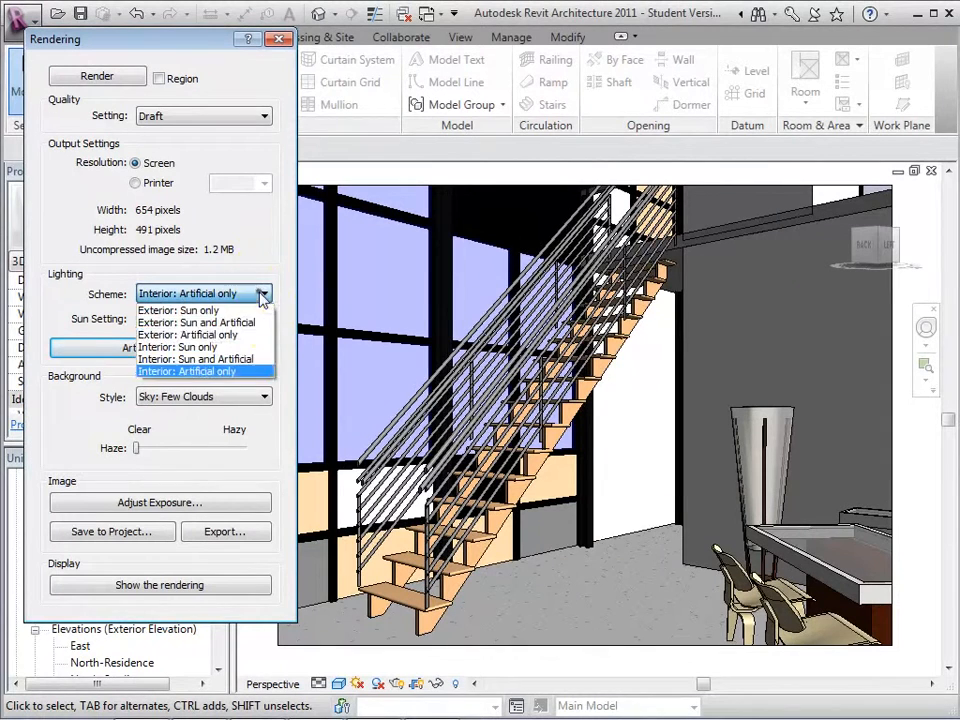
pyautogui.click(255, 371)
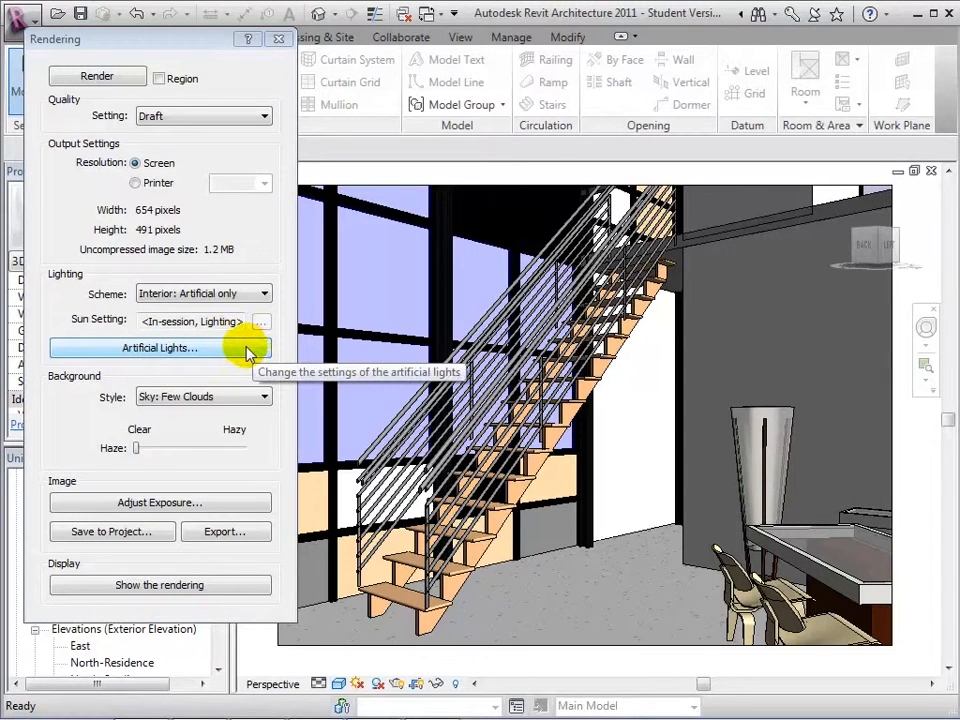
# Review the grouped and ungrouped artificial lights, switching the ungrouped lights off and back on, and close the rendering settings
pyautogui.click(249, 350)
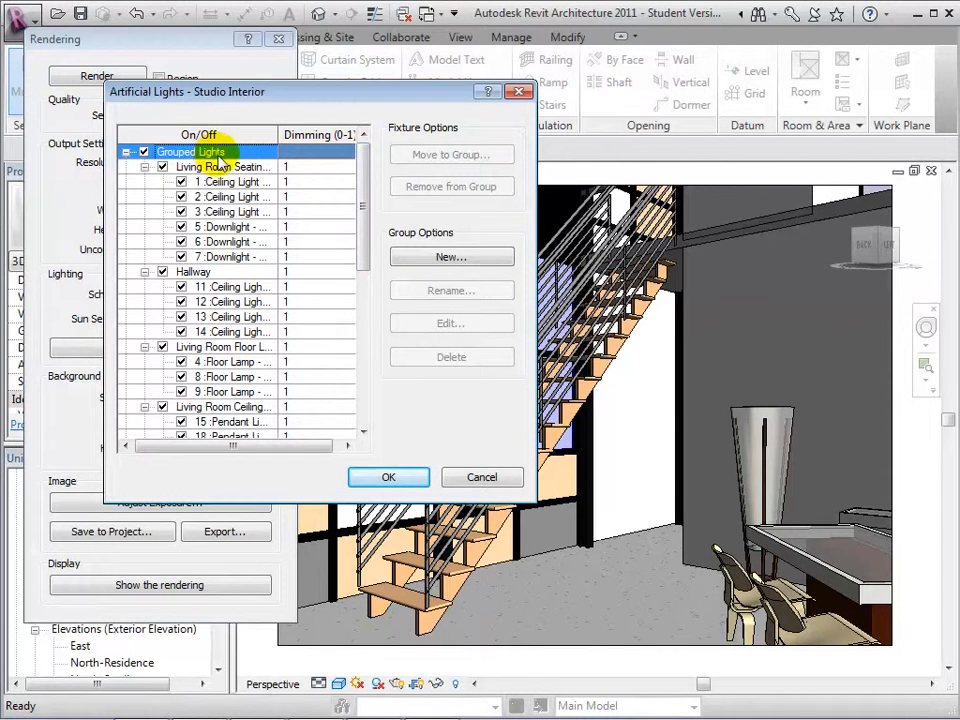
pyautogui.moveTo(352, 165); pyautogui.dragTo(354, 364)
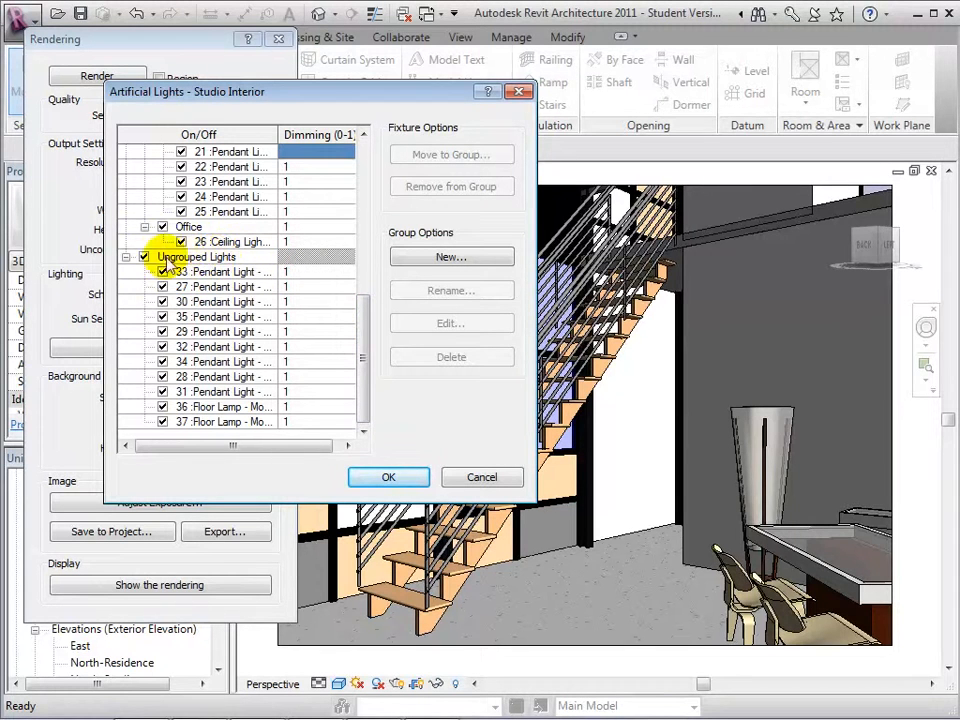
pyautogui.click(143, 257)
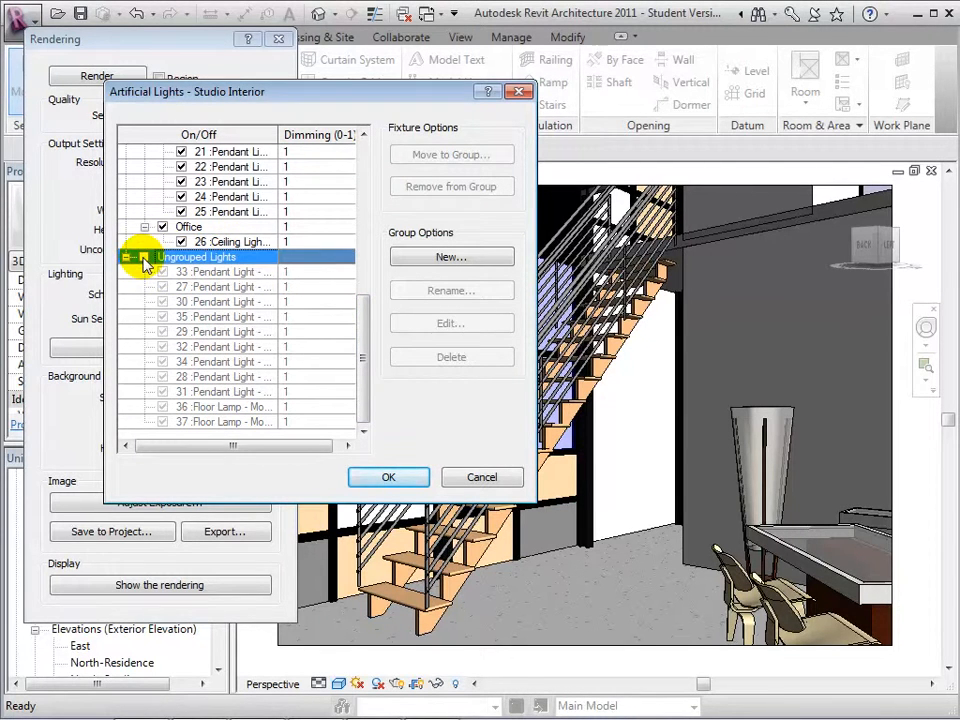
pyautogui.click(143, 257)
pyautogui.click(161, 317)
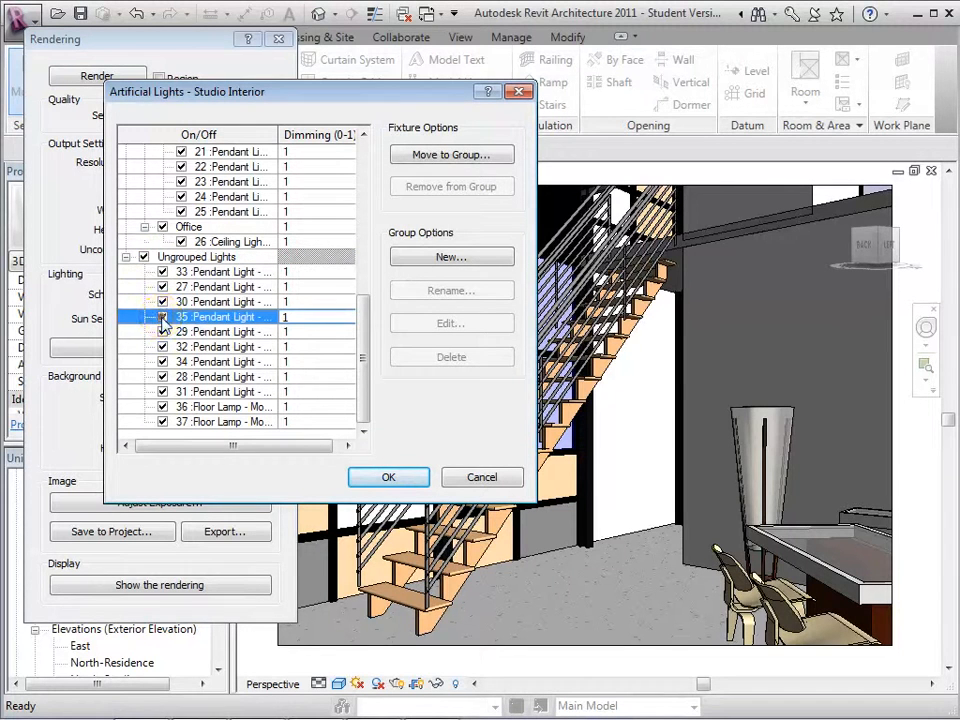
pyautogui.click(310, 318)
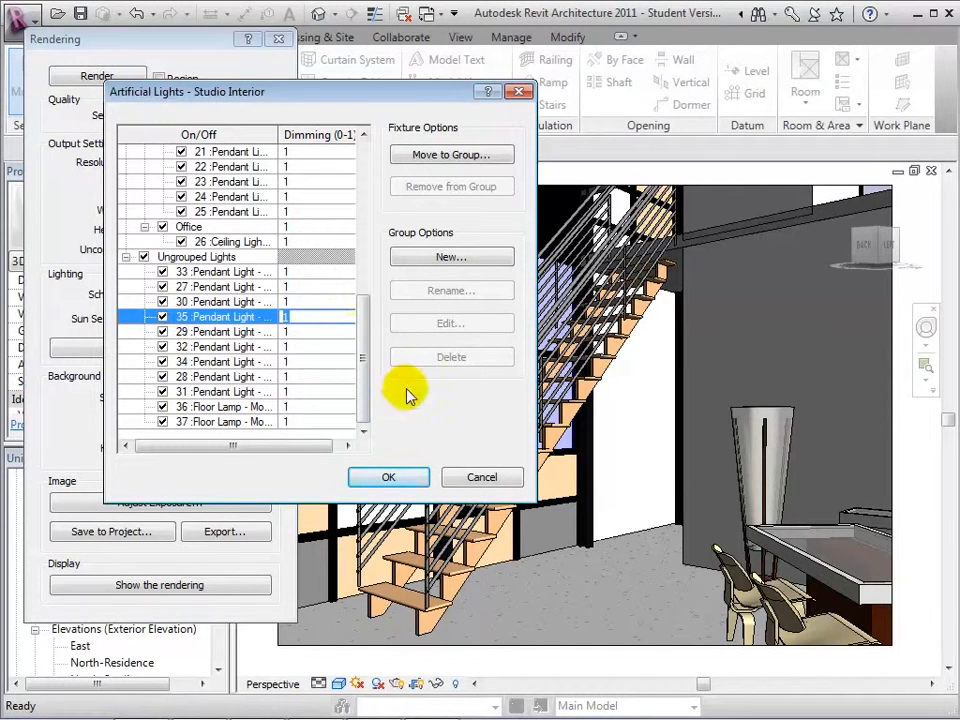
pyautogui.click(400, 477)
pyautogui.click(278, 39)
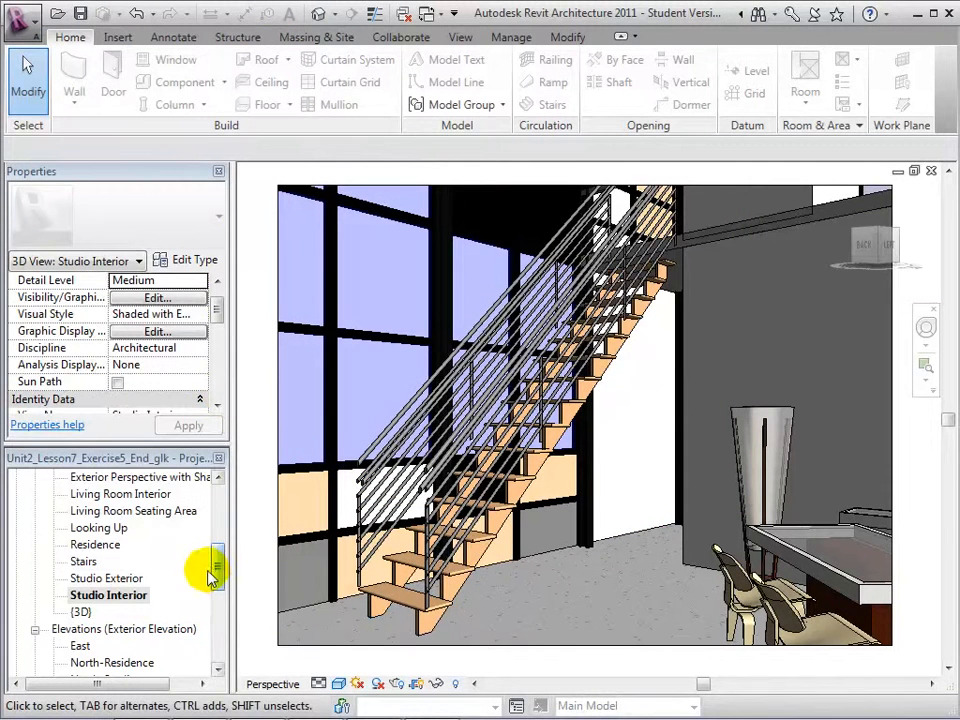
# In the Second Floor ceiling plan, set the Mark of all nine disk pendant lights to SP, accepting duplicate marks
pyautogui.moveTo(217, 573); pyautogui.dragTo(215, 513)
pyautogui.doubleClick(130, 596)
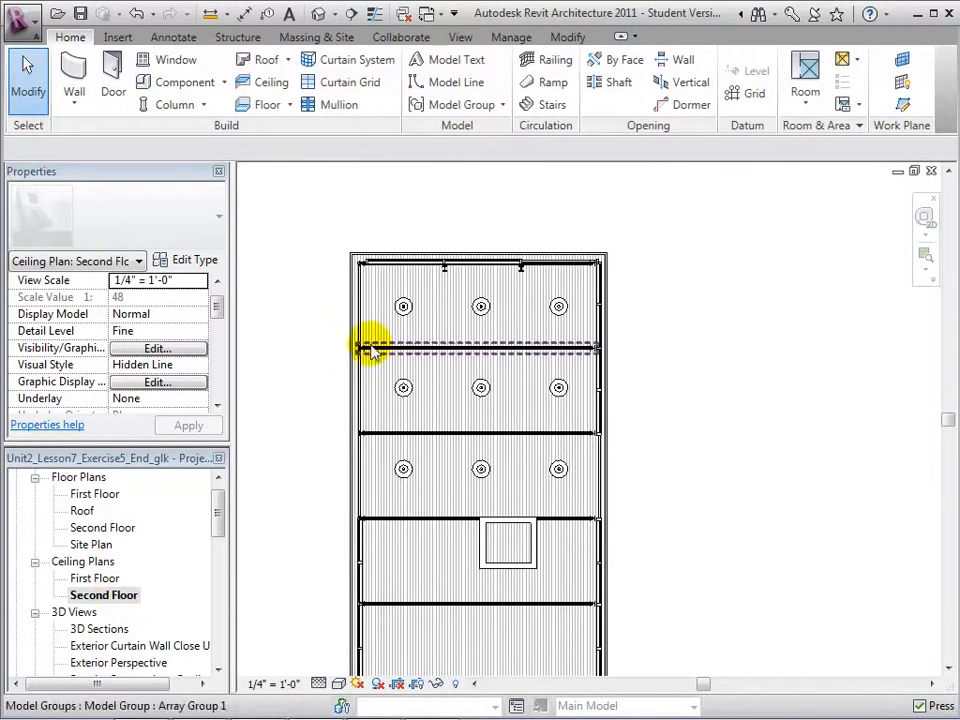
pyautogui.click(403, 307)
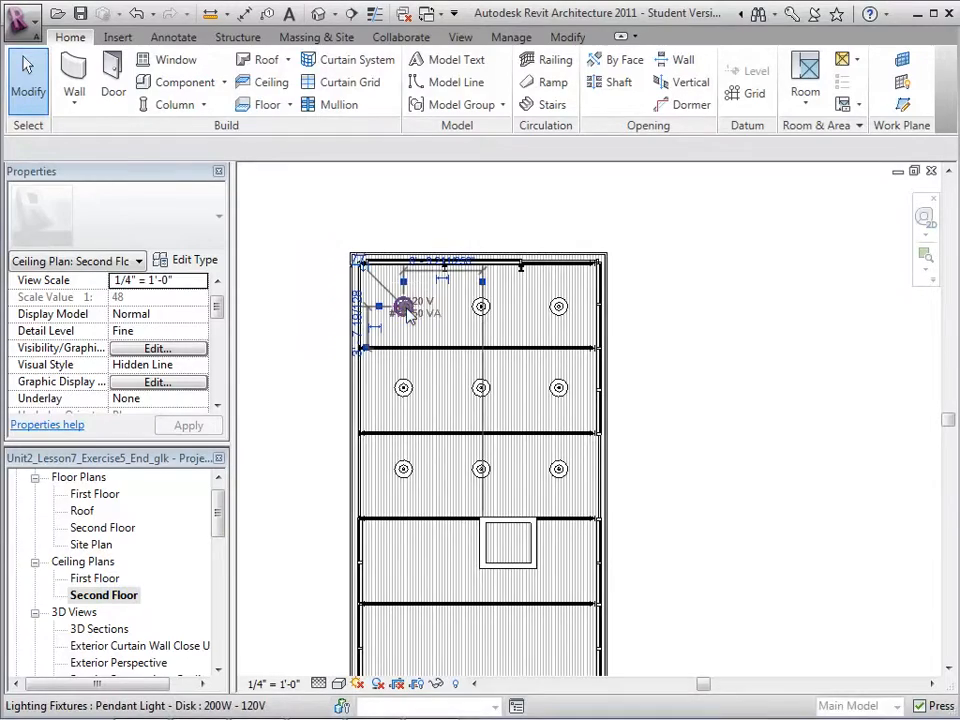
pyautogui.keyDown('ctrl'); pyautogui.click(556, 308); pyautogui.keyUp('ctrl')
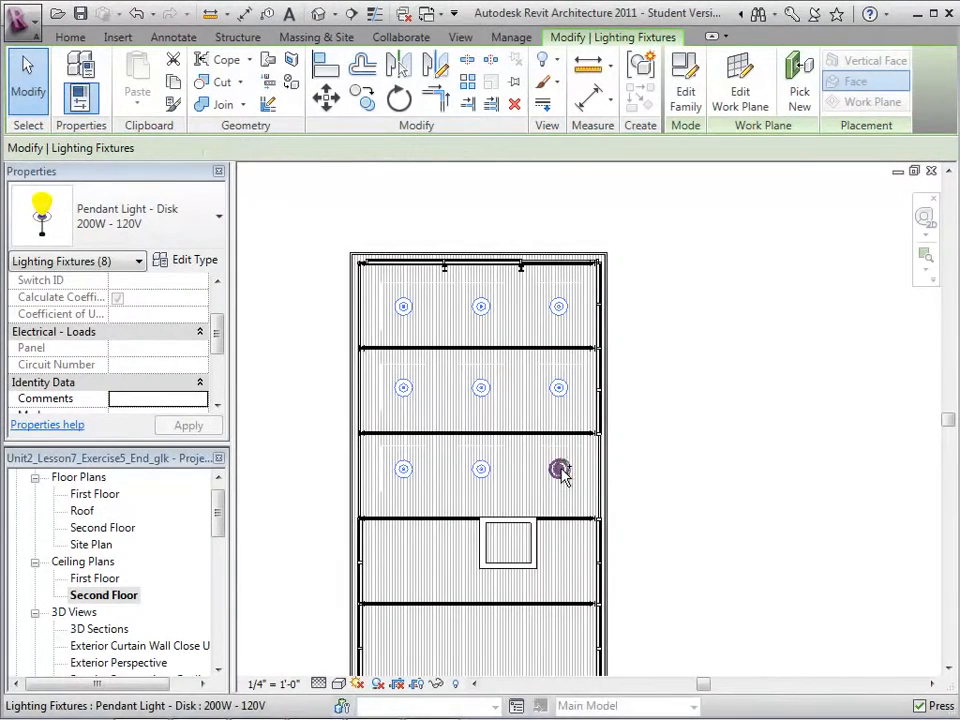
pyautogui.keyDown('ctrl'); pyautogui.click(558, 469); pyautogui.keyUp('ctrl')
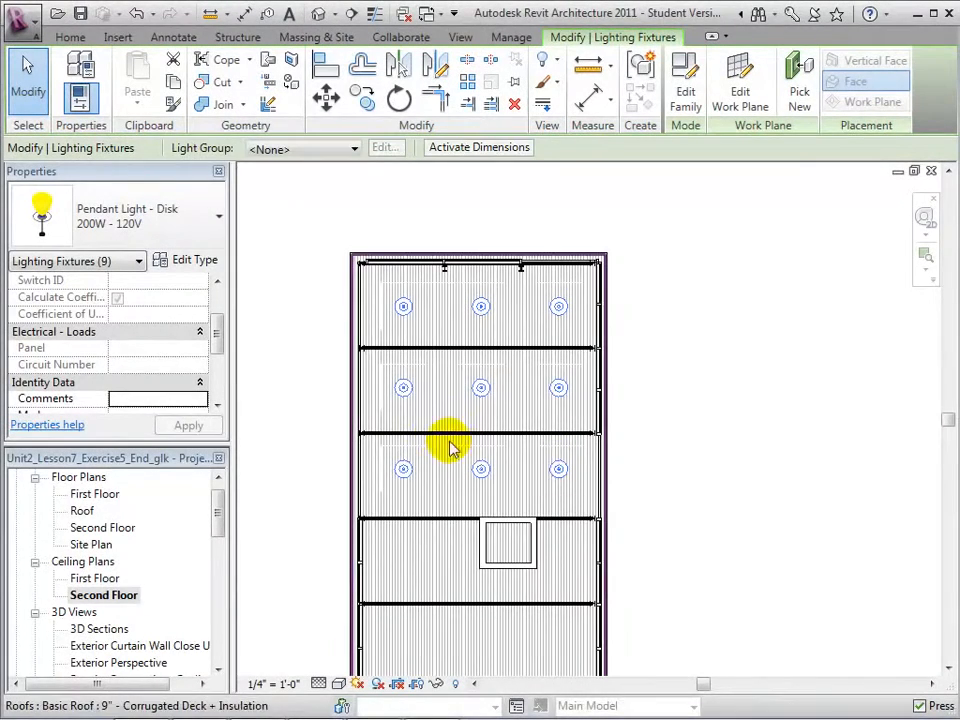
pyautogui.moveTo(220, 342); pyautogui.dragTo(216, 349)
pyautogui.click(170, 364)
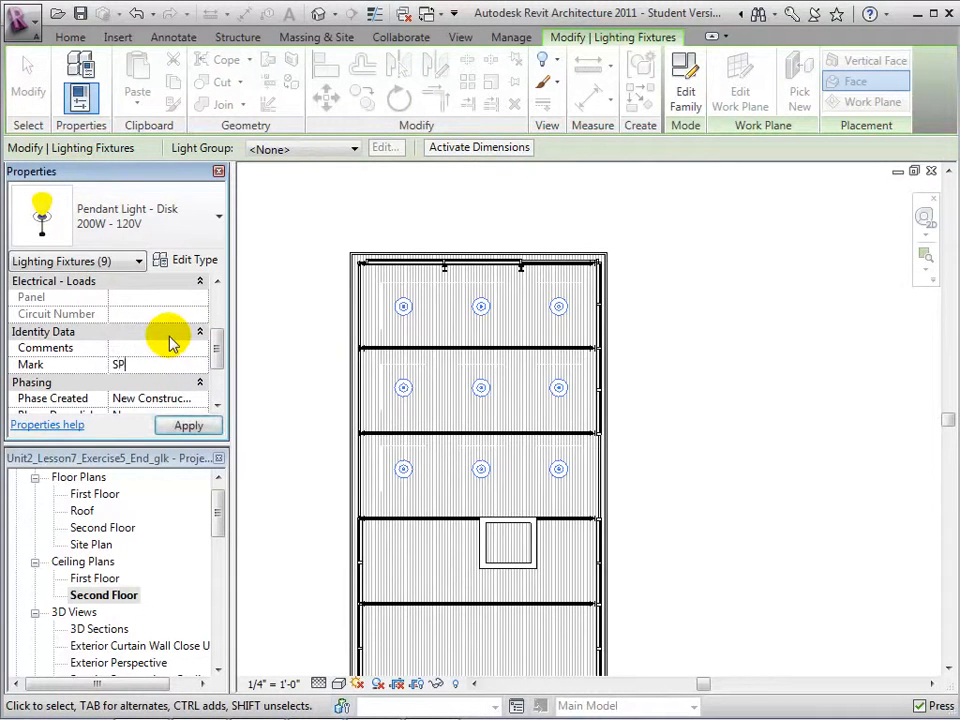
pyautogui.click(188, 425)
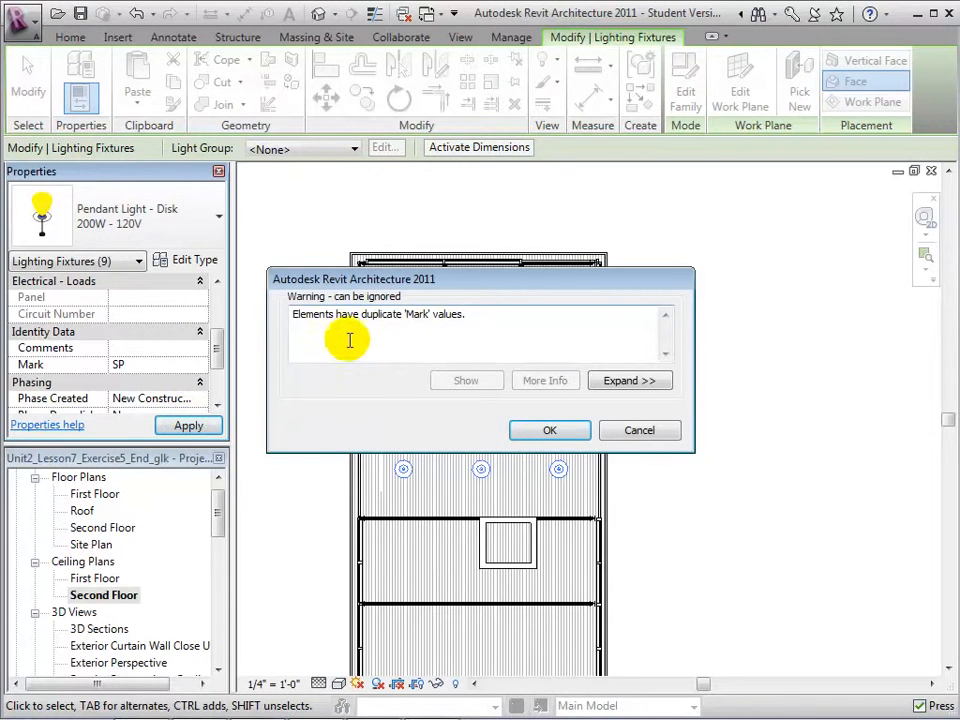
pyautogui.click(548, 429)
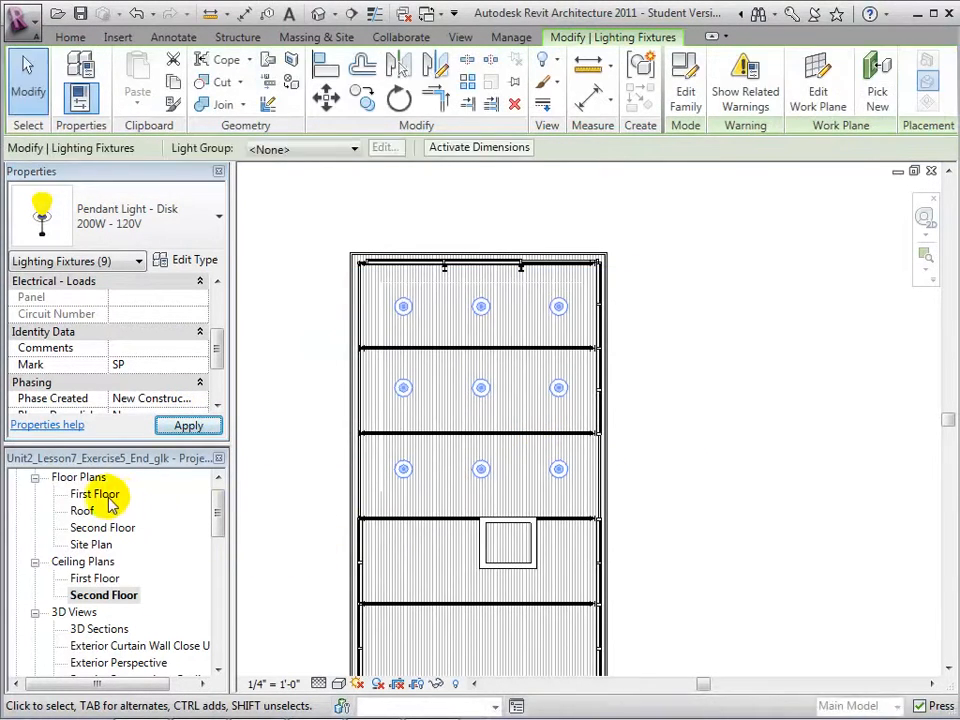
# In the First Floor plan, set the Mark of the two modern floor lamps around the desk area to SF, accepting duplicate marks
pyautogui.doubleClick(95, 494)
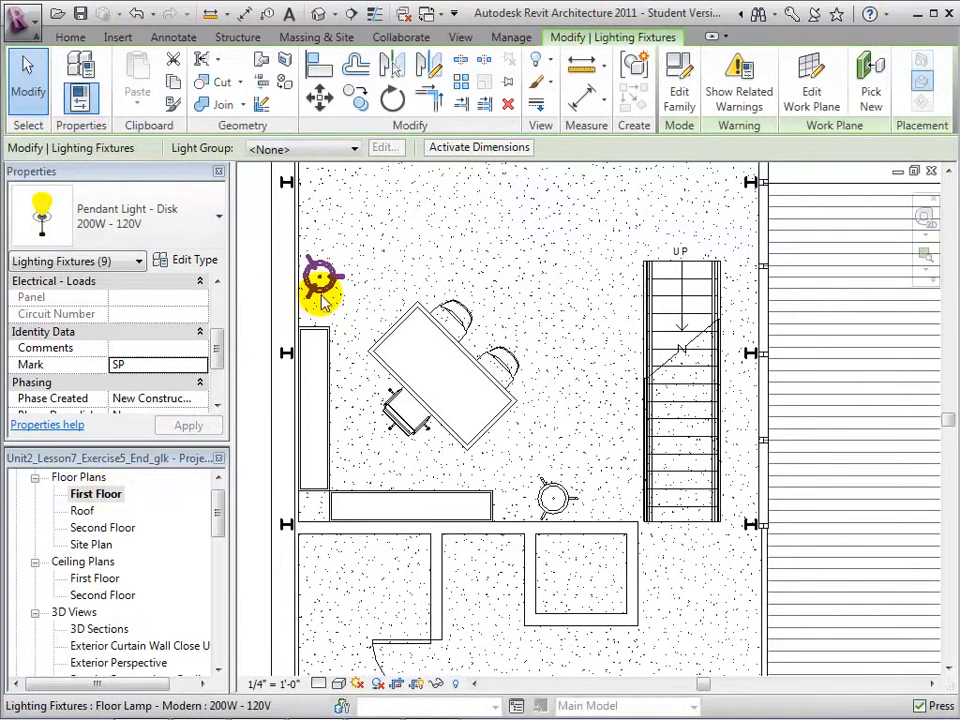
pyautogui.click(321, 297)
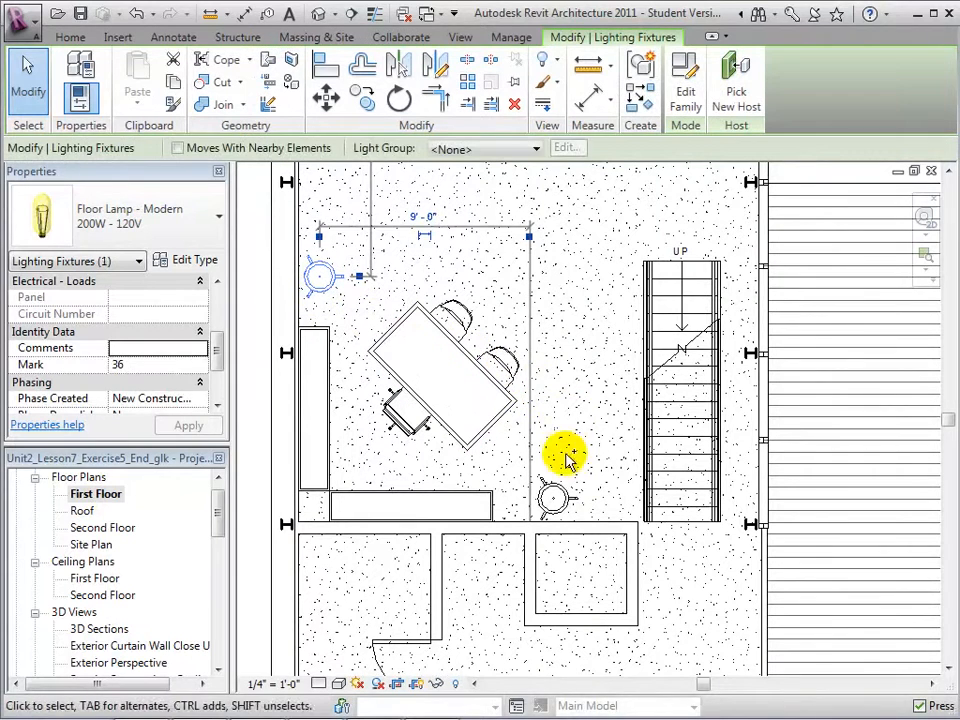
pyautogui.keyDown('ctrl'); pyautogui.click(557, 495); pyautogui.keyUp('ctrl')
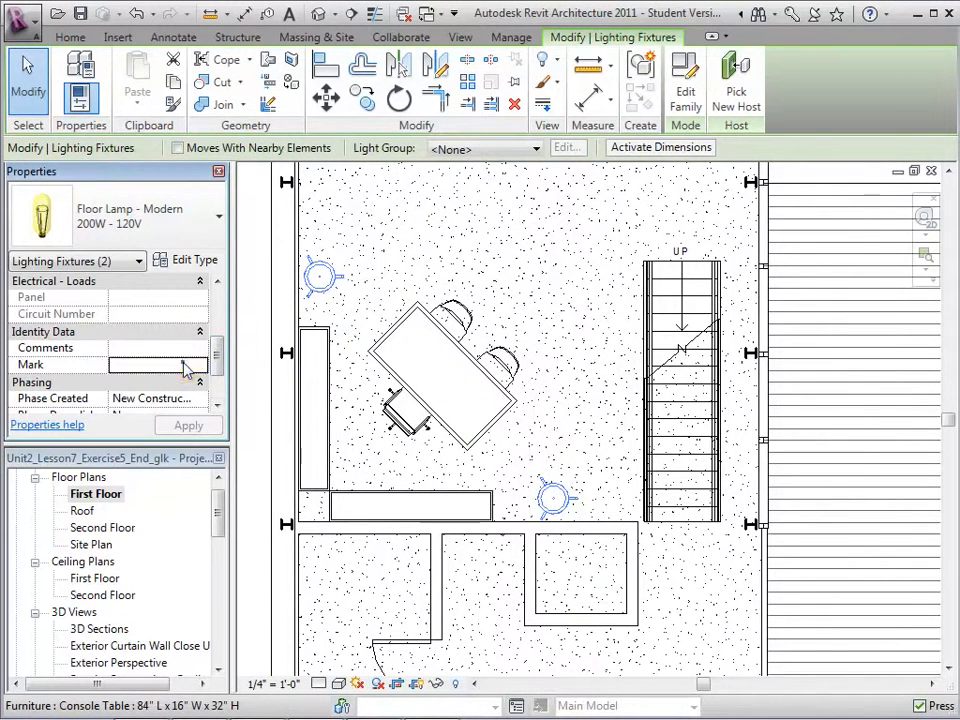
pyautogui.click(200, 260)
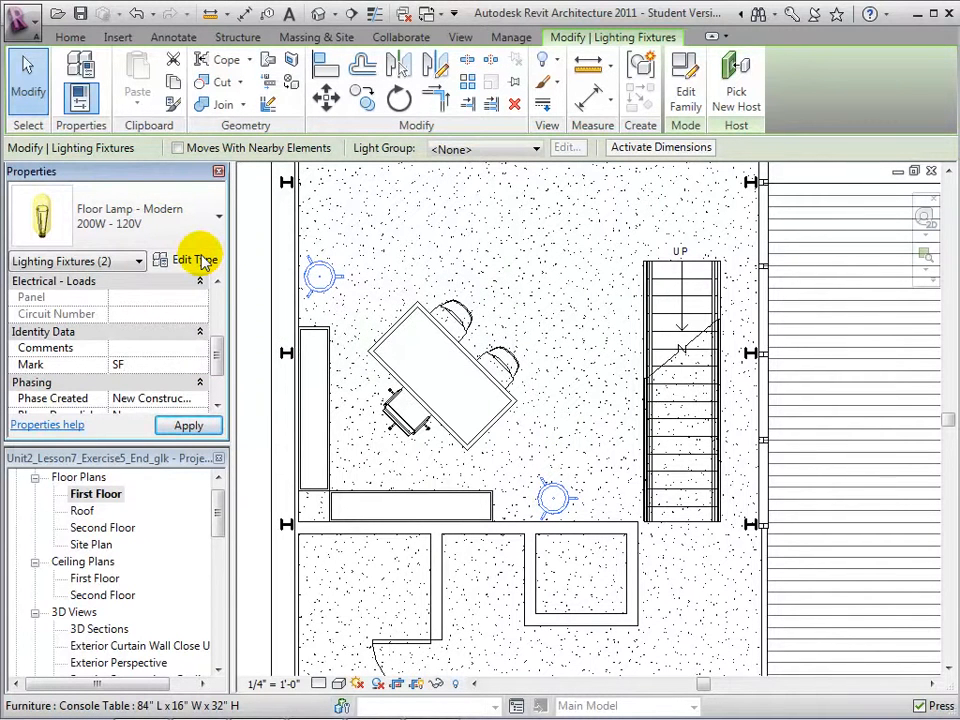
pyautogui.click(189, 425)
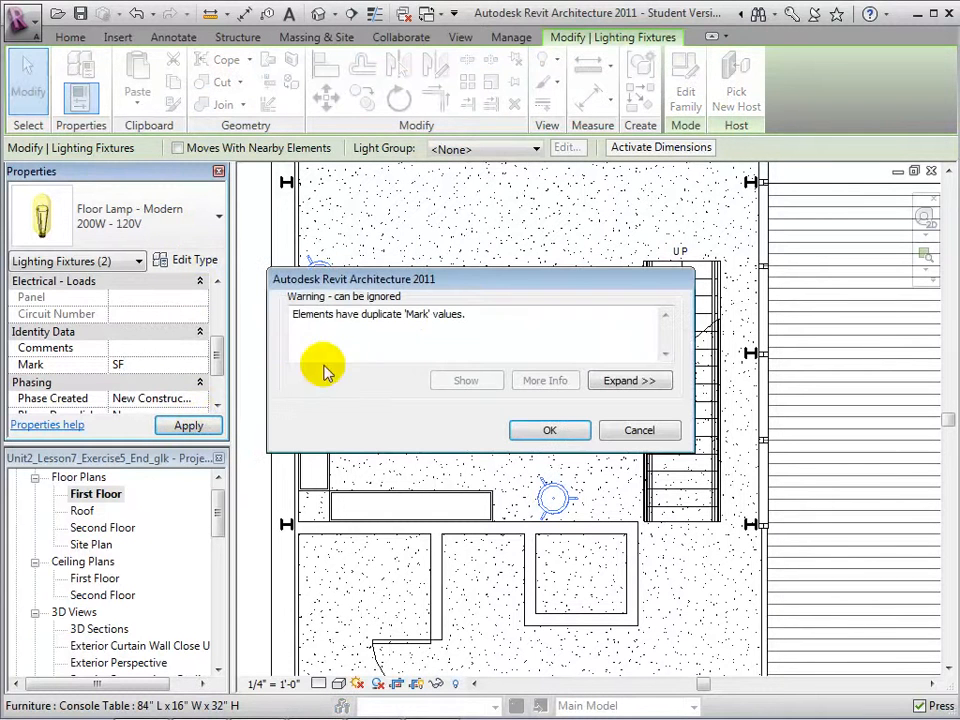
pyautogui.click(530, 430)
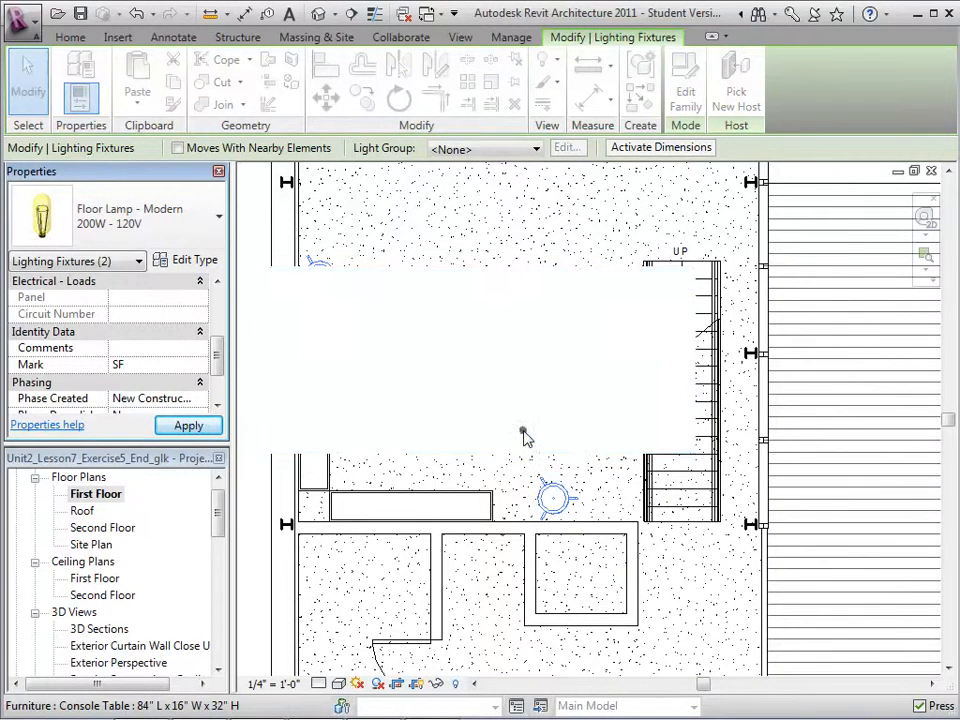
# Return to the Studio Interior 3D view and open the artificial lights list from its rendering settings
pyautogui.moveTo(221, 497); pyautogui.dragTo(216, 553)
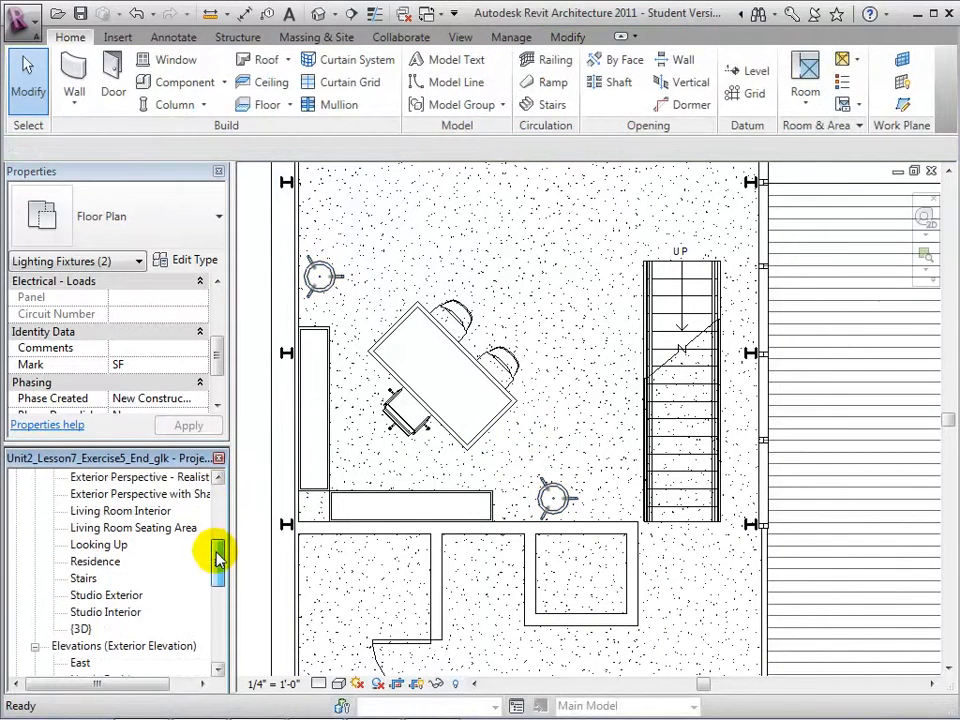
pyautogui.click(127, 613)
pyautogui.doubleClick(127, 613)
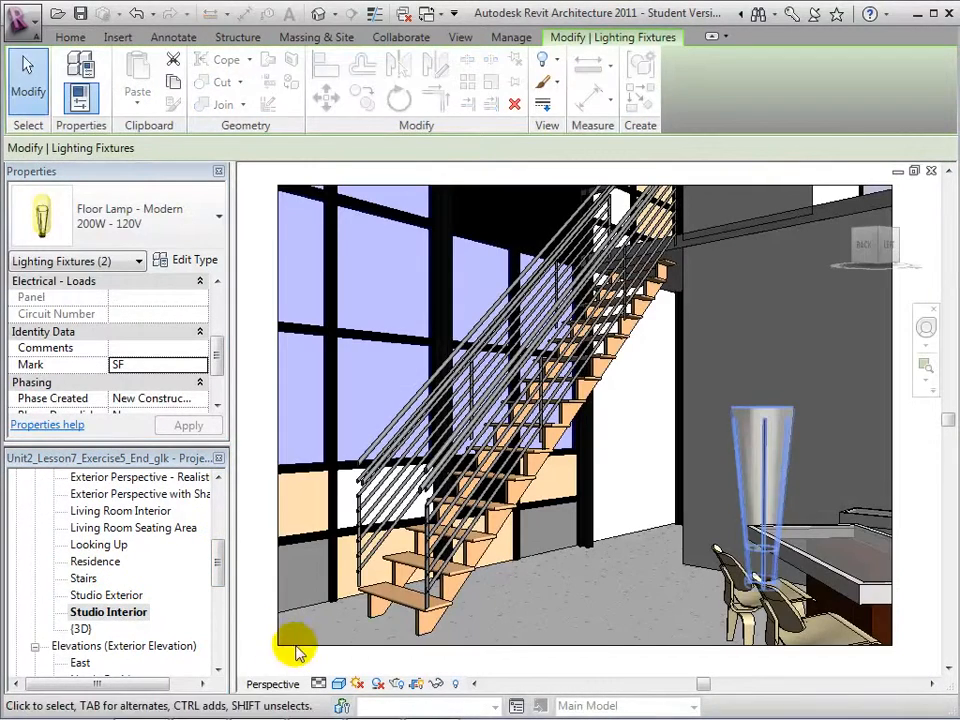
pyautogui.click(396, 684)
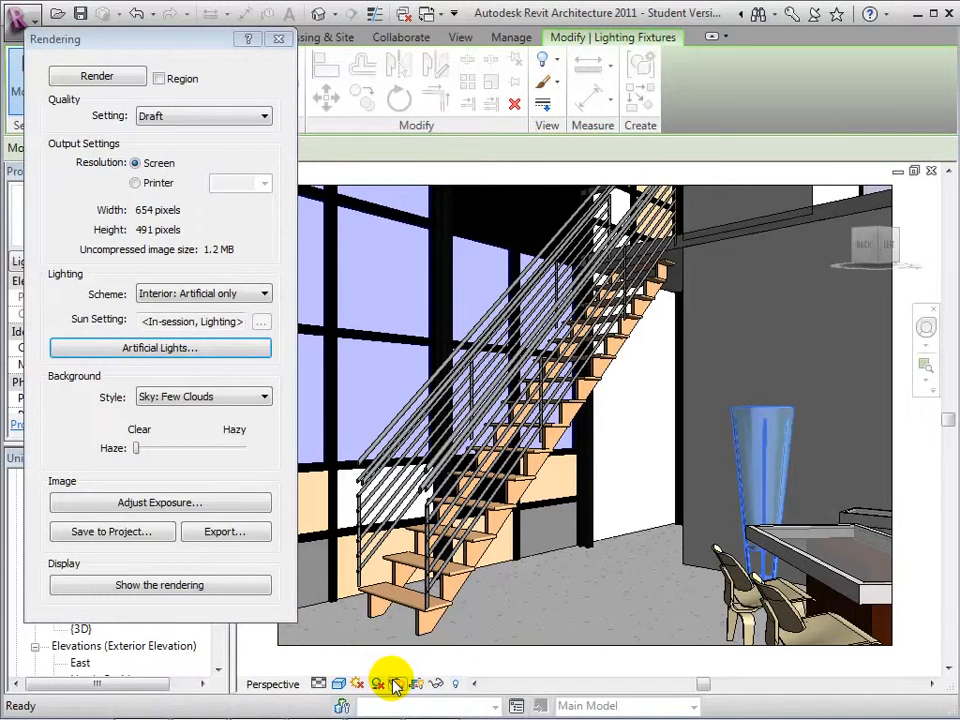
pyautogui.click(202, 354)
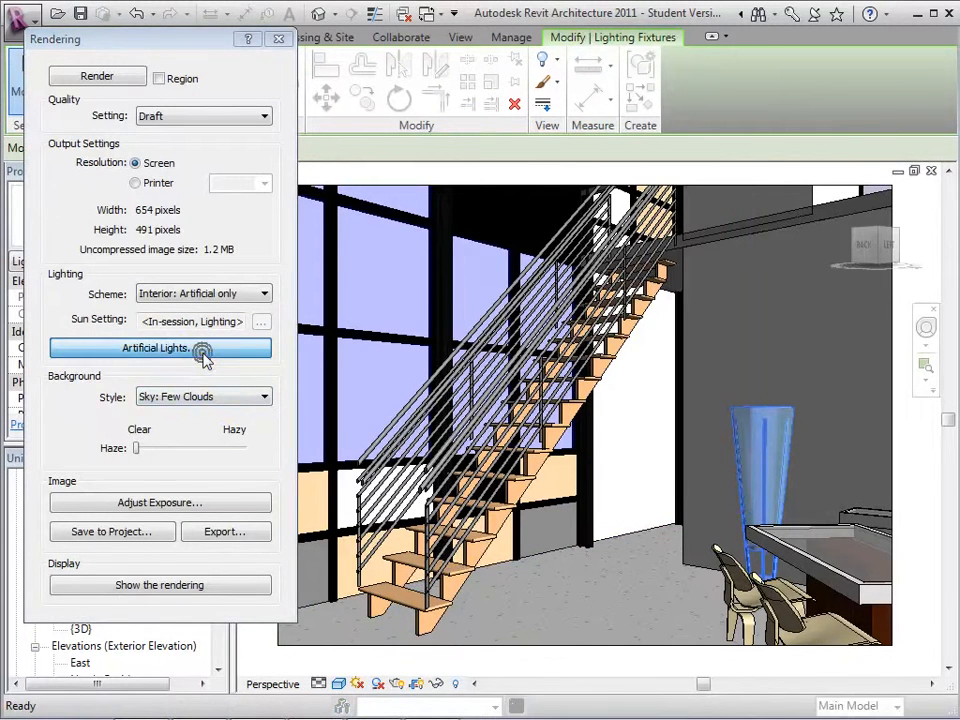
# Create a new light group named Studio Lights
pyautogui.moveTo(362, 204); pyautogui.dragTo(356, 364)
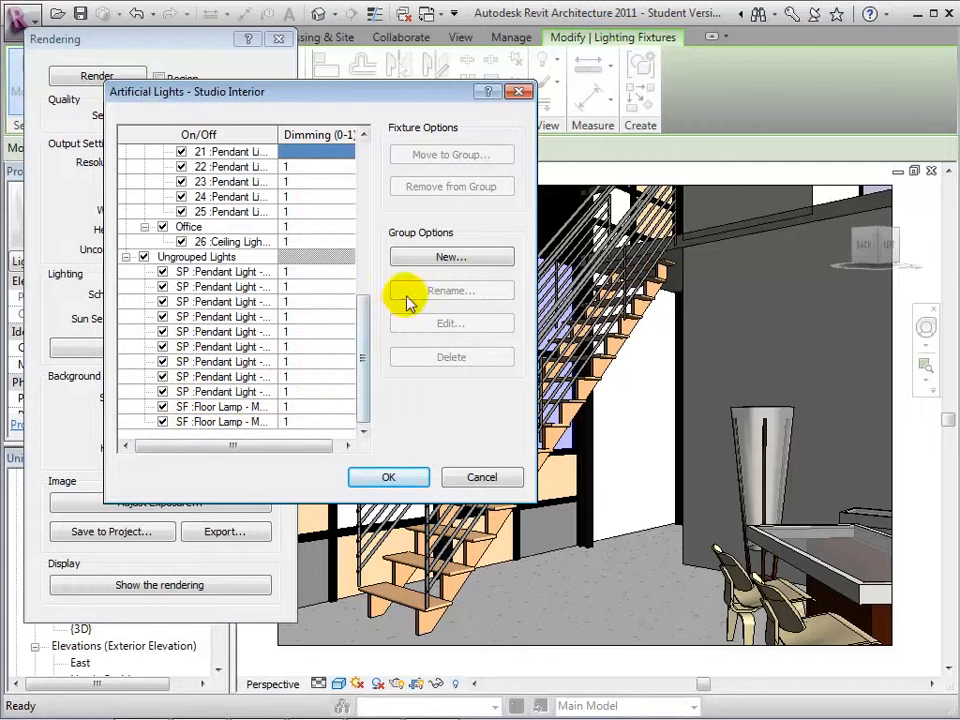
pyautogui.click(420, 262)
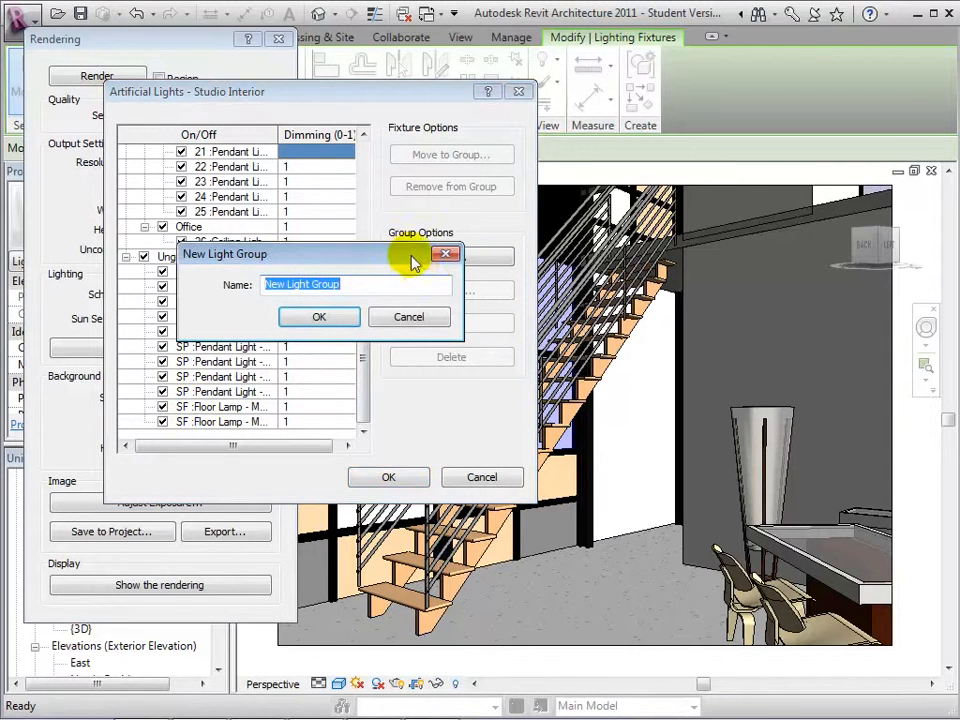
pyautogui.write('Studio Lights')
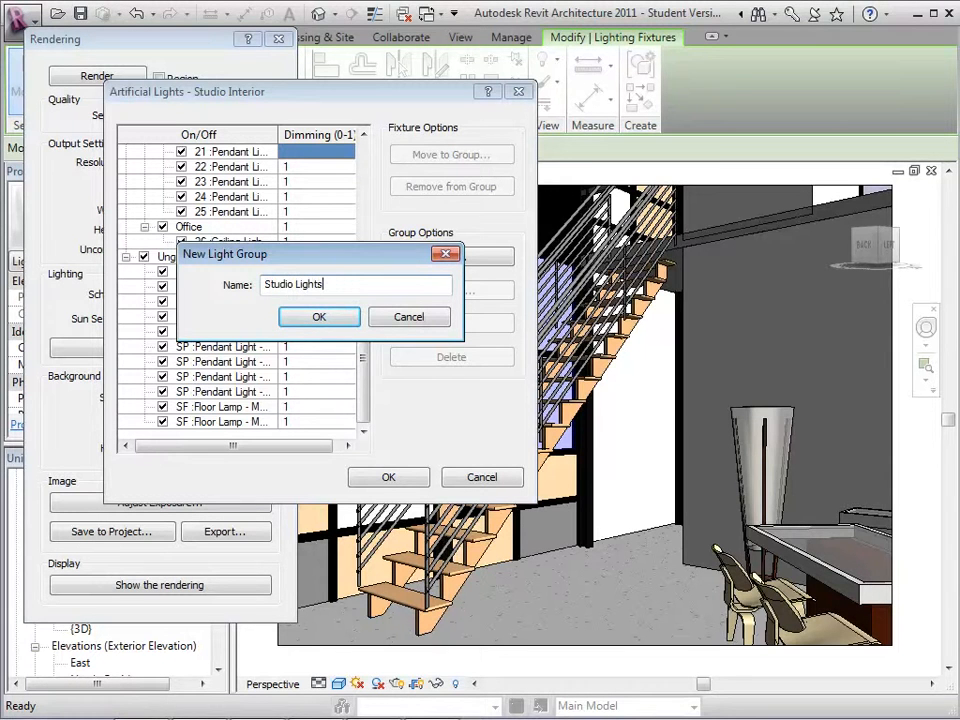
pyautogui.click(321, 317)
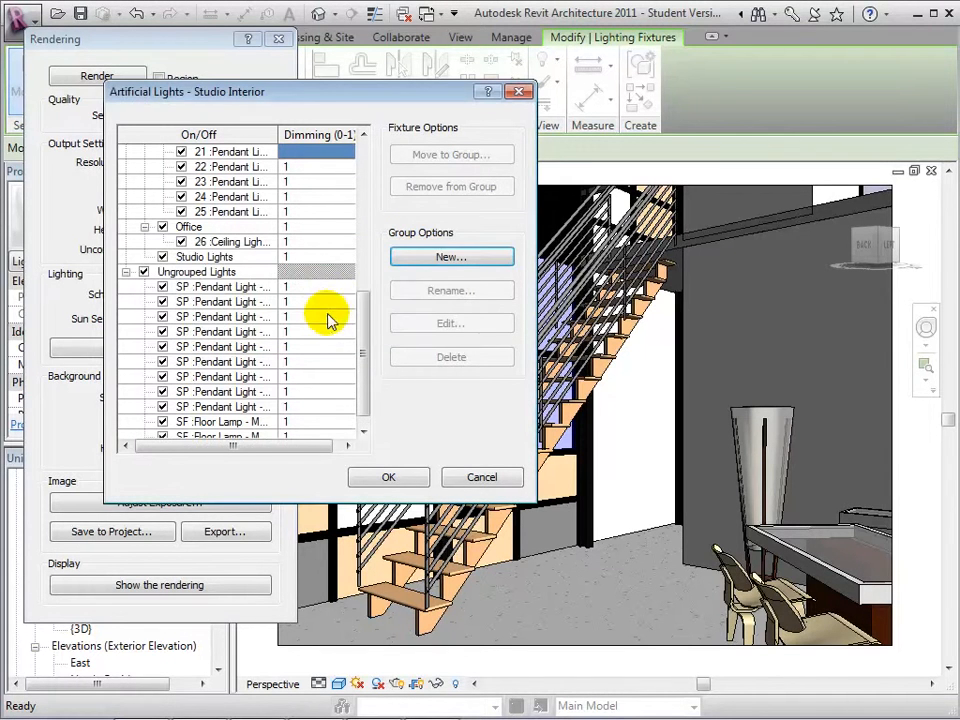
# Move all the ungrouped fixtures, the nine SP pendant lights and two SF floor lamps, into the Studio Lights group
pyautogui.moveTo(360, 311)
pyautogui.mouseDown()
pyautogui.moveTo(365, 228)
pyautogui.moveTo(355, 168)
pyautogui.moveTo(369, 313)
pyautogui.mouseUp()
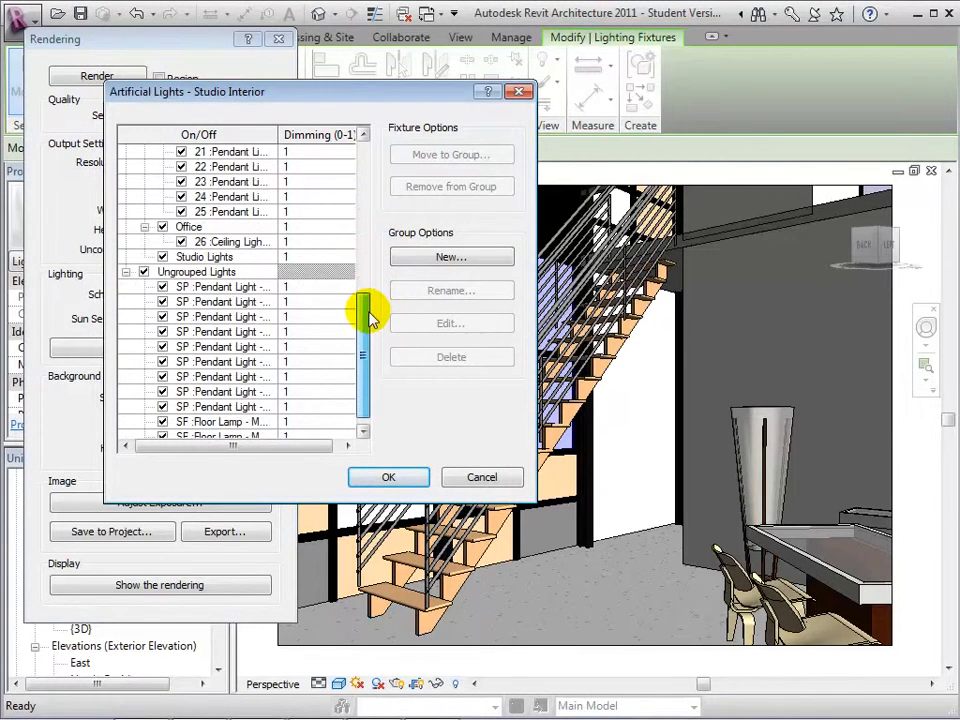
pyautogui.click(210, 287)
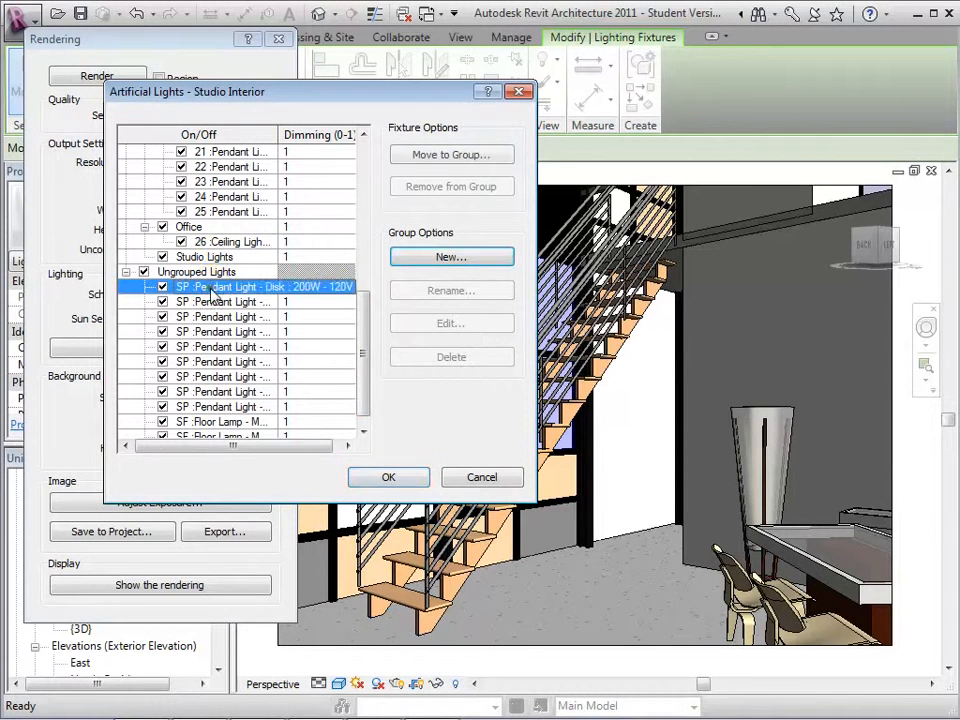
pyautogui.hotkey('shift', 'Down')
pyautogui.hotkey('shift', 'Down')
pyautogui.hotkey('shift', 'Down')
pyautogui.hotkey('shift', 'Down')
pyautogui.hotkey('shift', 'Down')
pyautogui.hotkey('shift', 'Down')
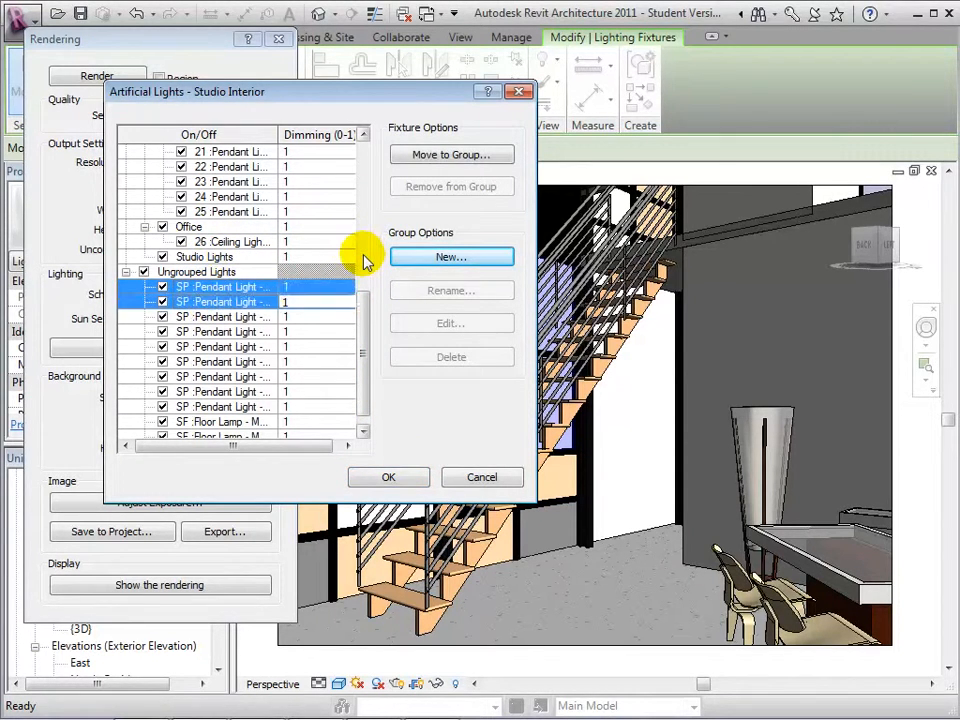
pyautogui.hotkey('shift', 'Down')
pyautogui.hotkey('shift', 'Down')
pyautogui.hotkey('shift', 'Down')
pyautogui.hotkey('shift', 'Down')
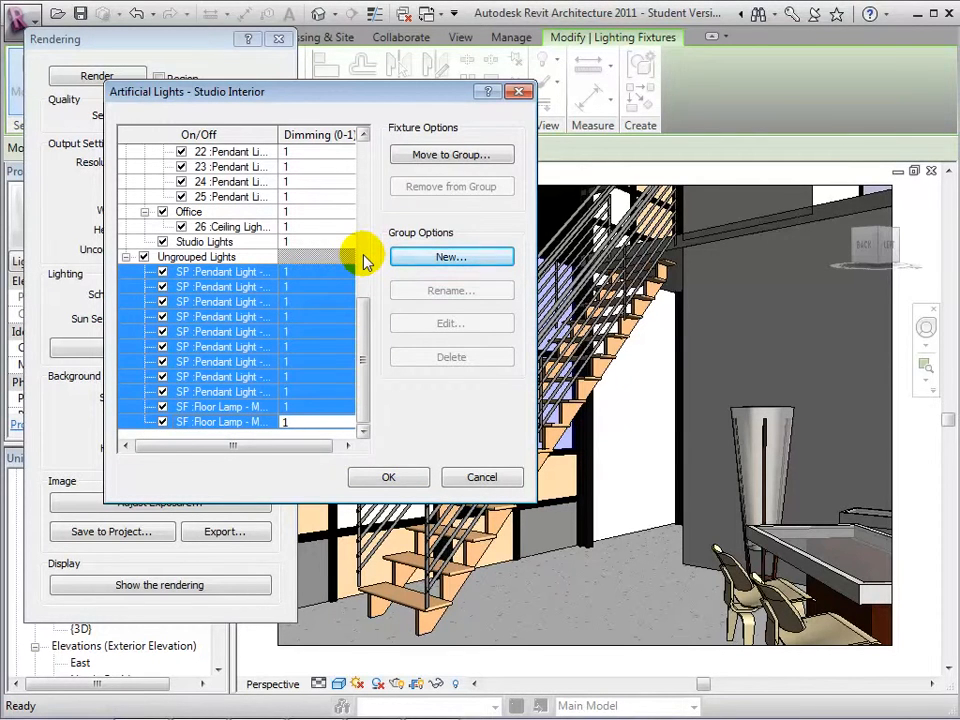
pyautogui.click(429, 155)
pyautogui.click(407, 289)
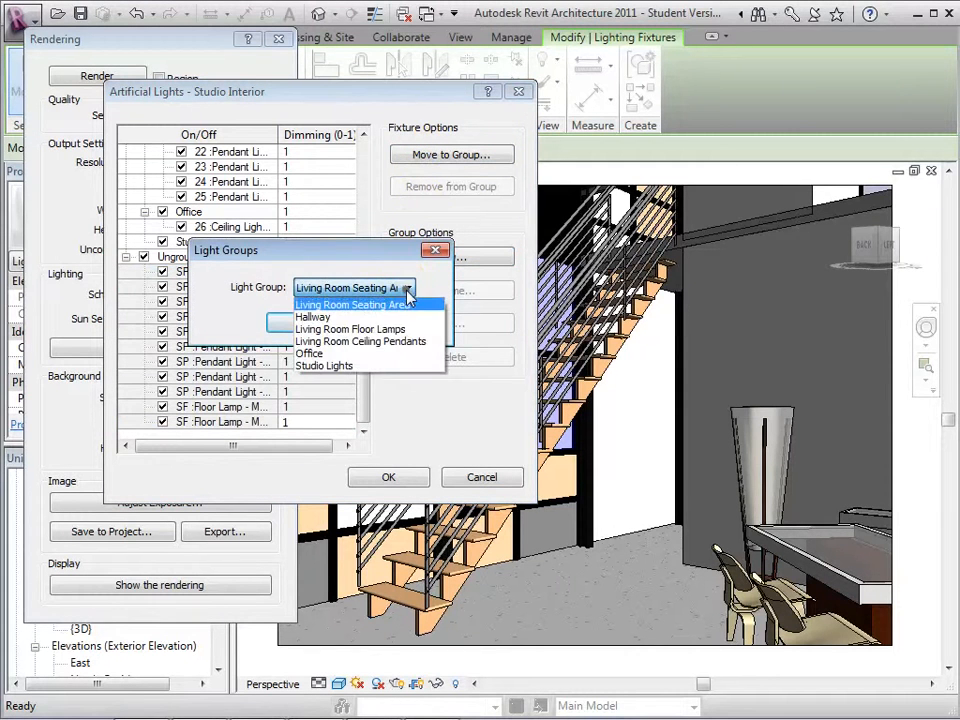
pyautogui.click(352, 363)
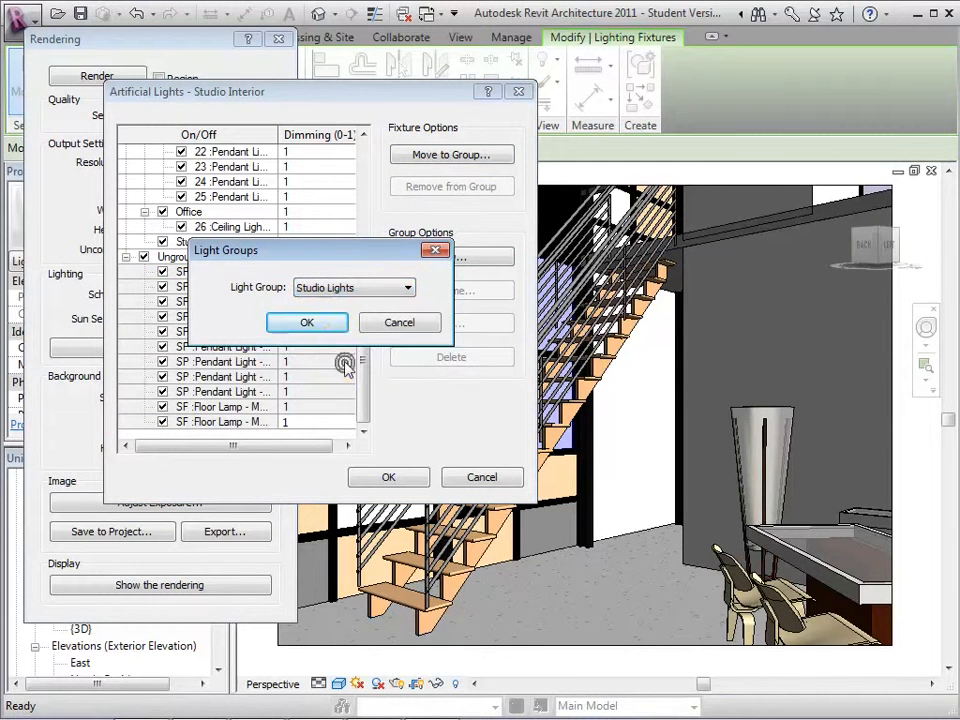
pyautogui.click(336, 328)
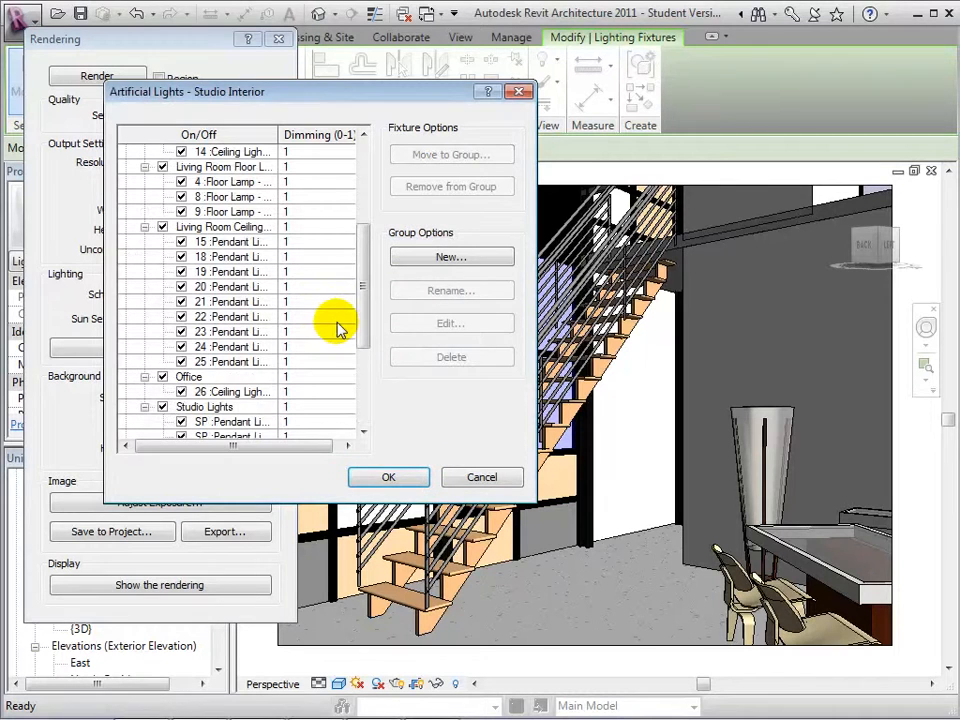
# Toggle the Studio Lights group off and back on, set its dimming to 0.5, and accept the artificial lights settings
pyautogui.moveTo(360, 264); pyautogui.dragTo(366, 333)
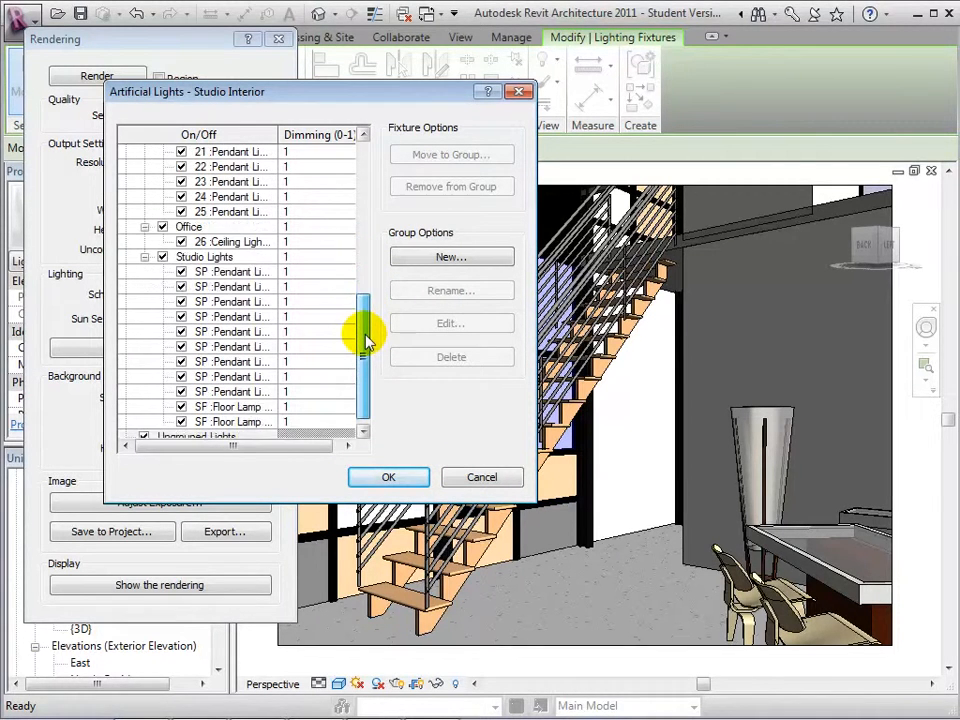
pyautogui.click(163, 257)
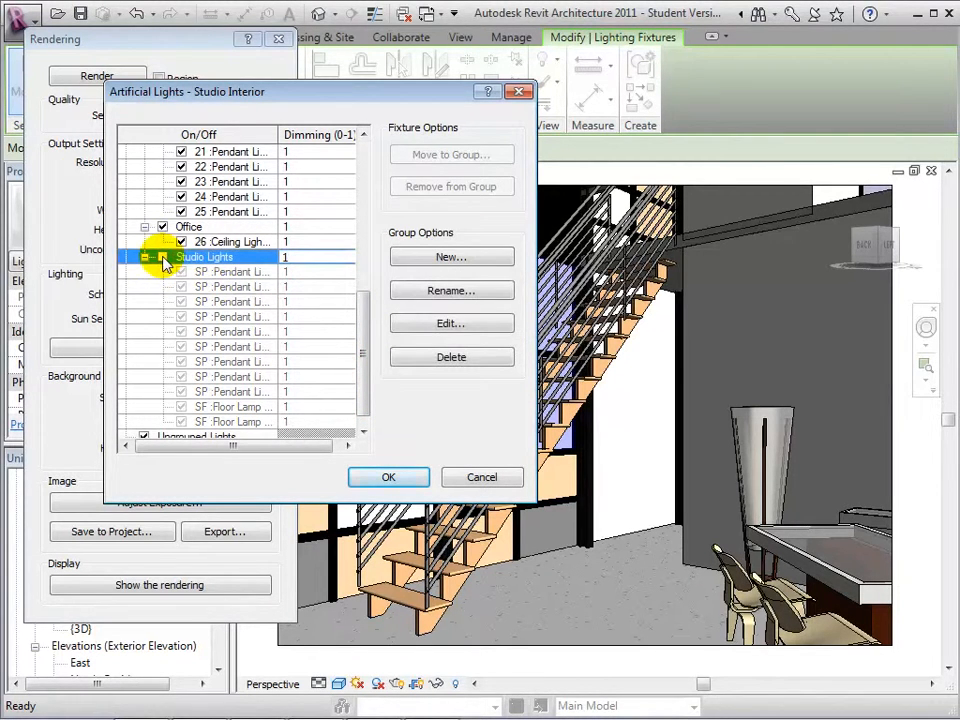
pyautogui.click(163, 257)
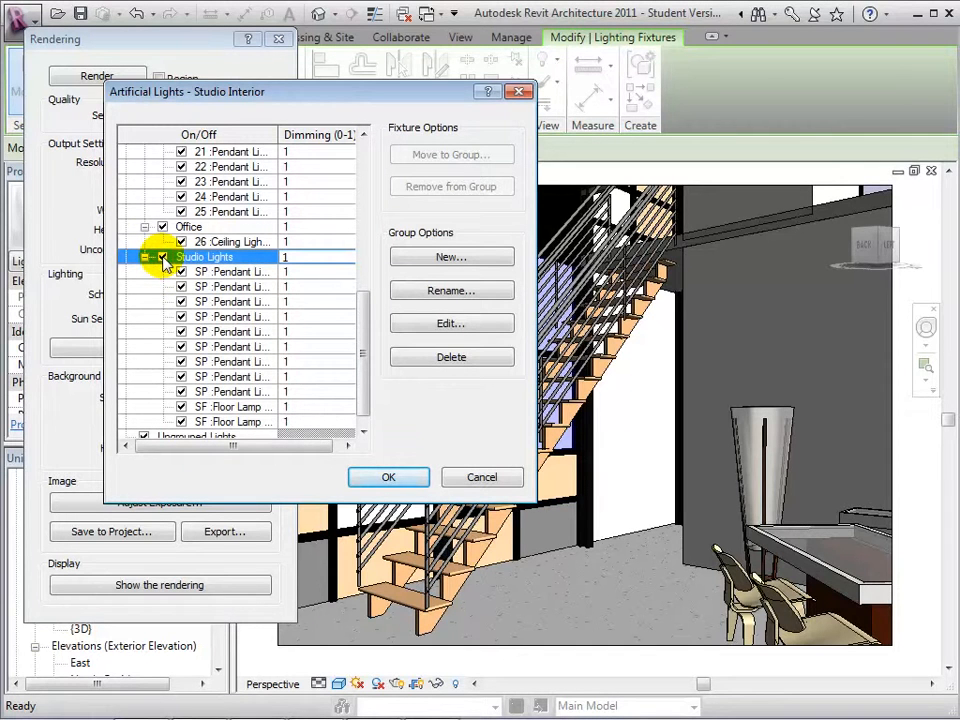
pyautogui.click(317, 257)
pyautogui.write('.5')
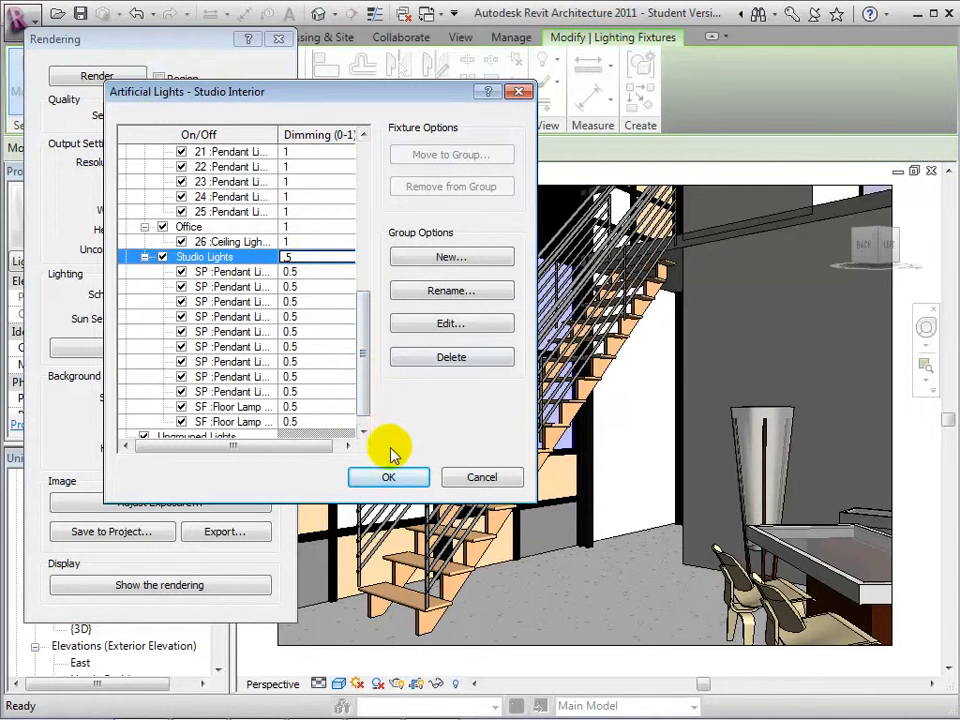
pyautogui.click(389, 479)
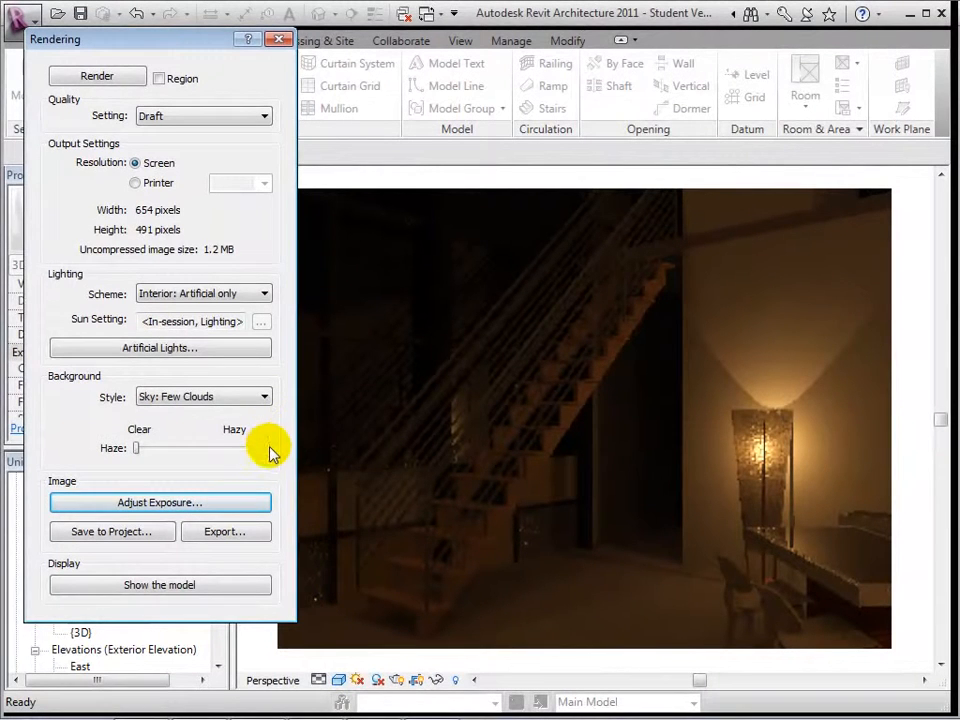
# Adjust the rendered image's exposure: Exposure Value 7, Highlights 0.5 and Shadows 0.1, and apply the changes
pyautogui.click(185, 505)
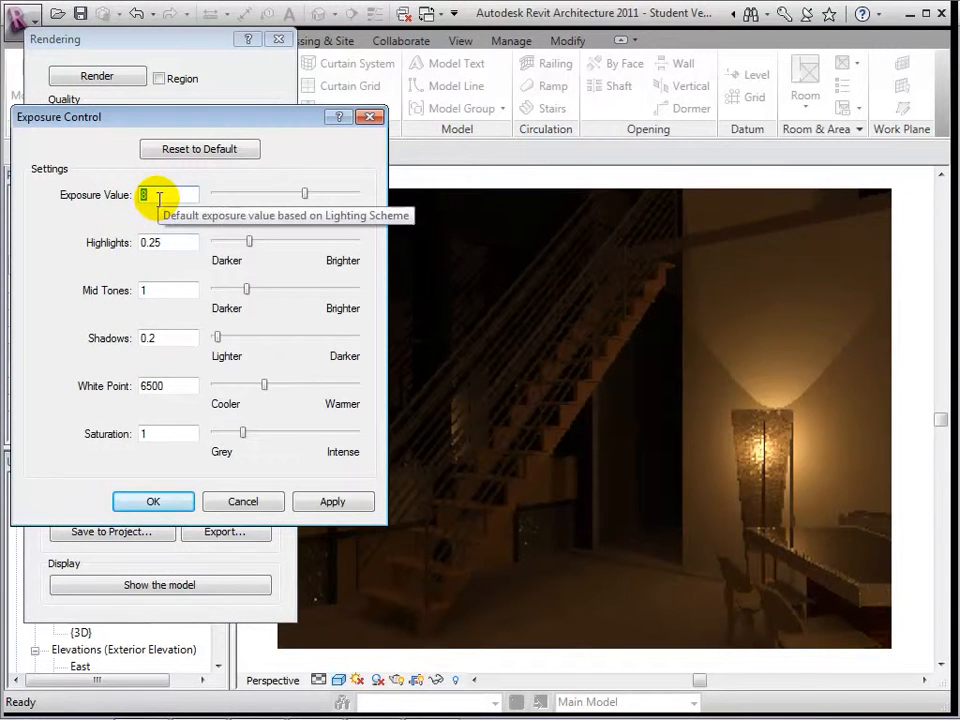
pyautogui.write('7')
pyautogui.click(170, 242)
pyautogui.click(170, 242)
pyautogui.press('BackSpace')
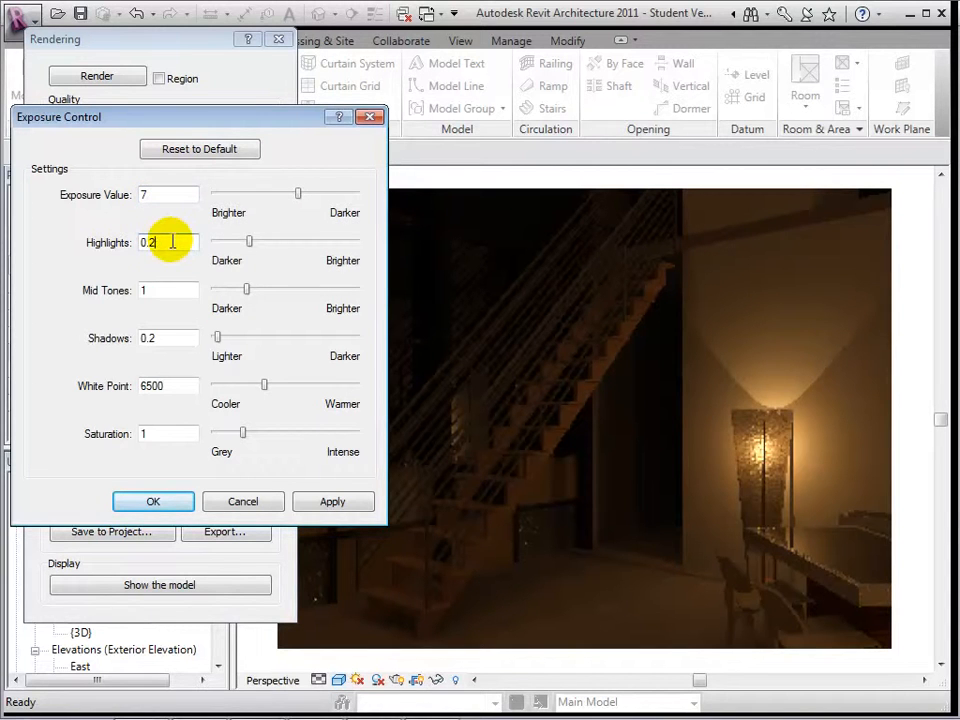
pyautogui.write('5')
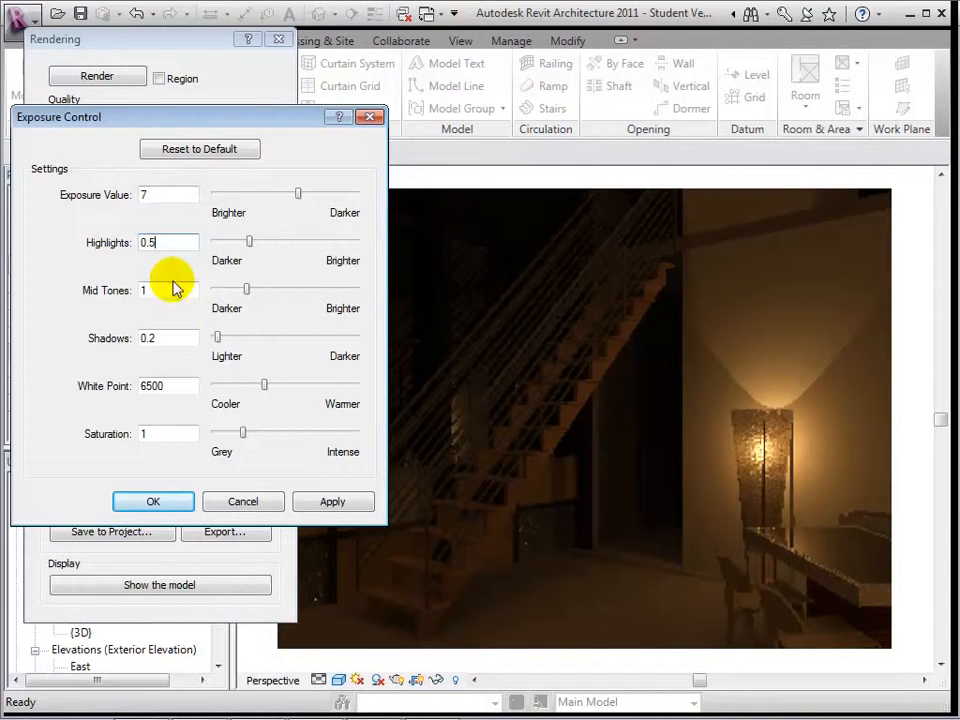
pyautogui.click(178, 338)
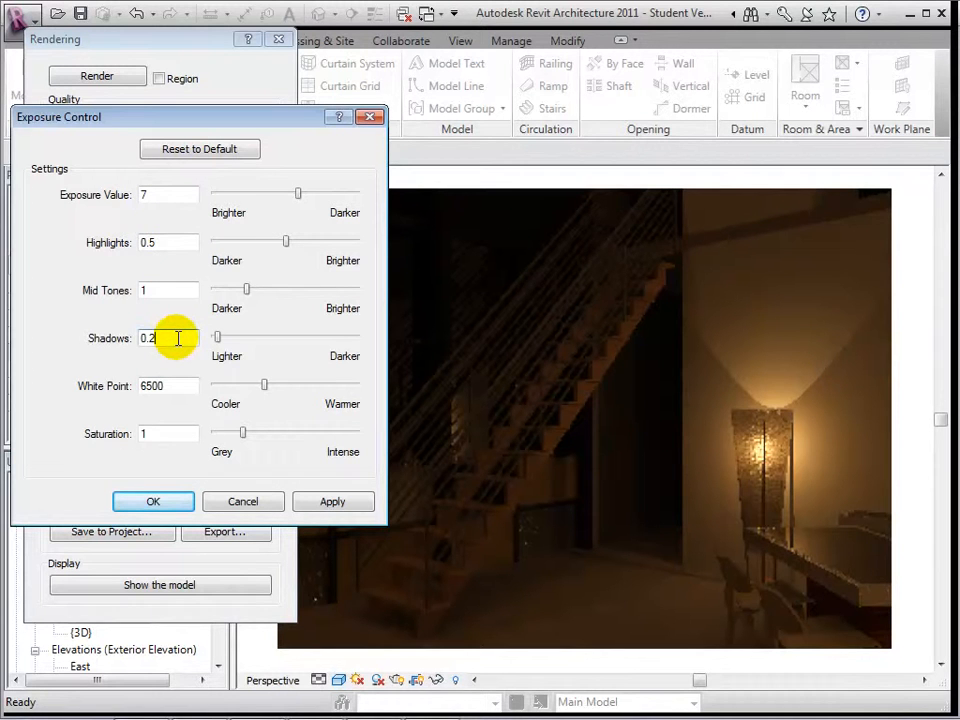
pyautogui.write('1')
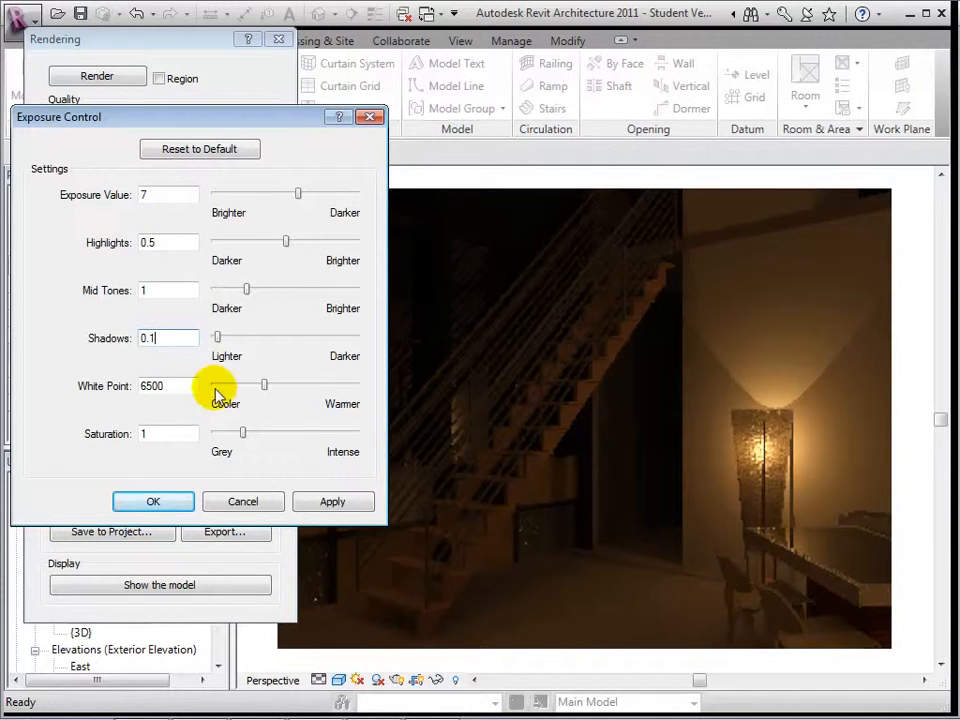
pyautogui.click(318, 501)
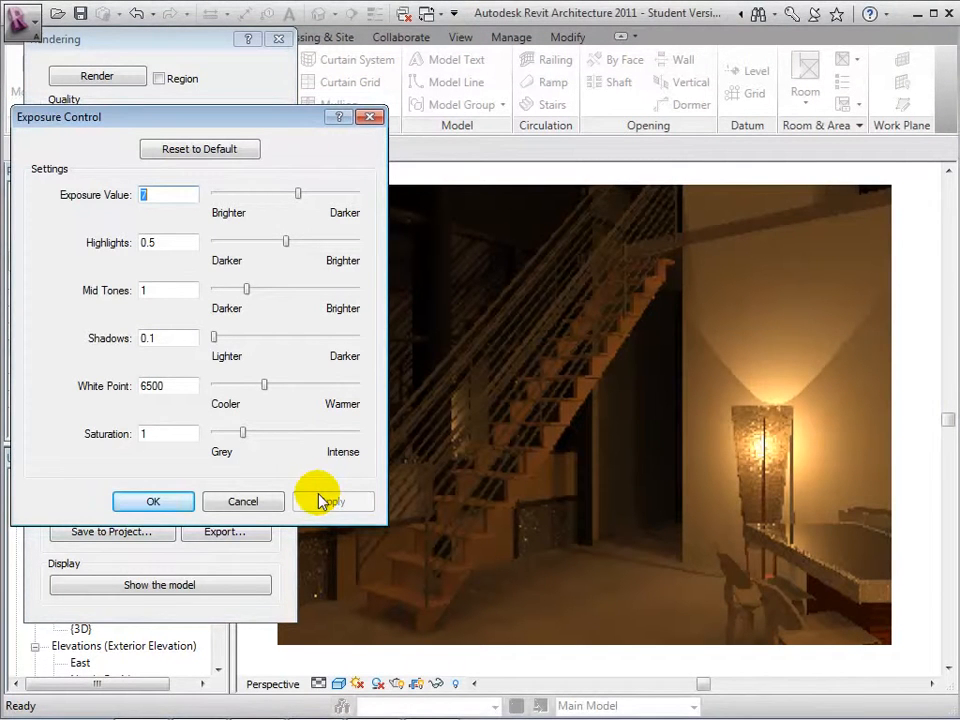
pyautogui.click(156, 500)
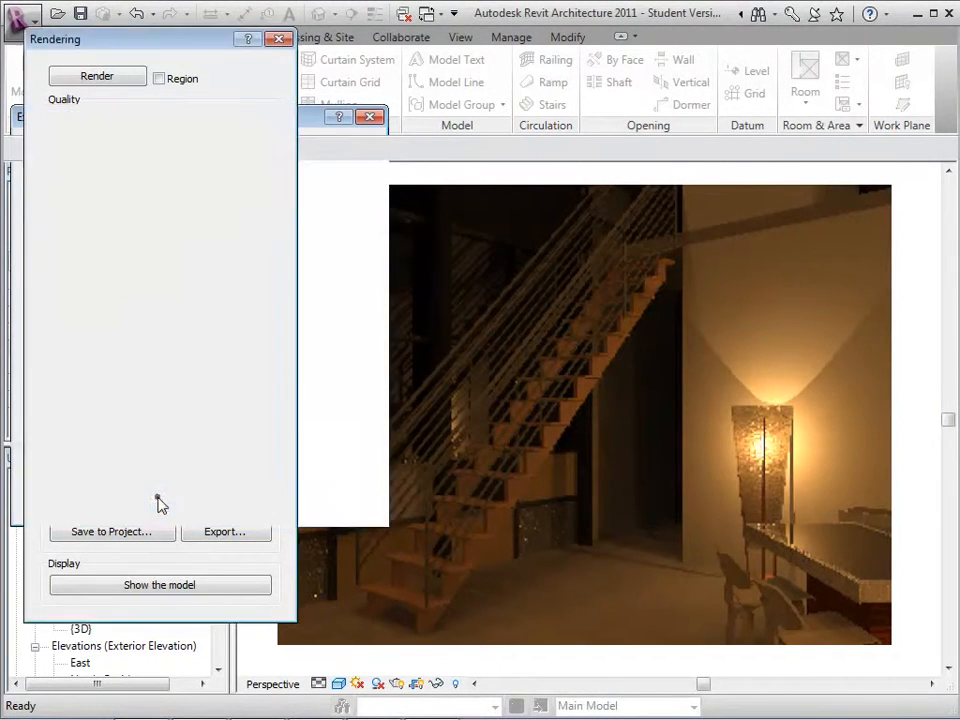